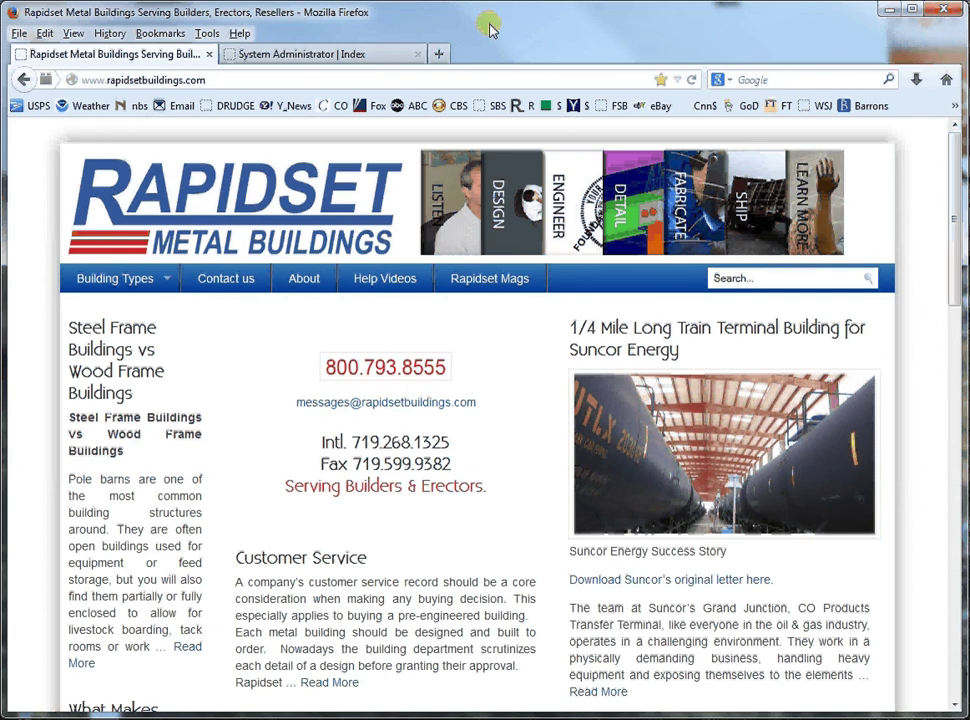
Step: Scroll the Rapidset site and switch to the 'System Administrator | Index' pricing tool tab
drag(953, 212, 958, 640)
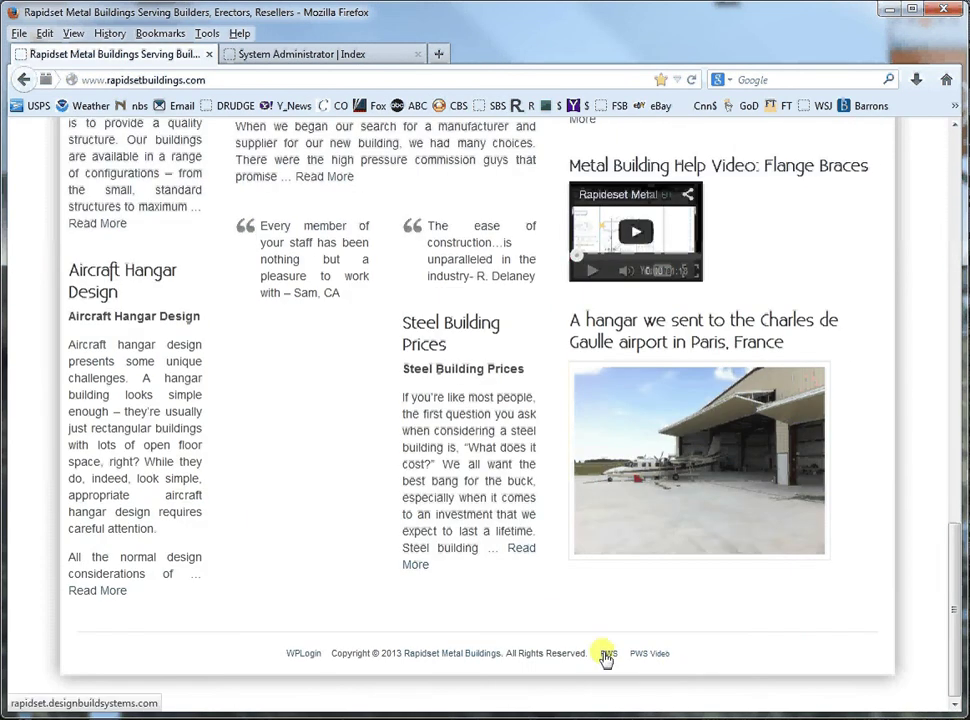
click(320, 56)
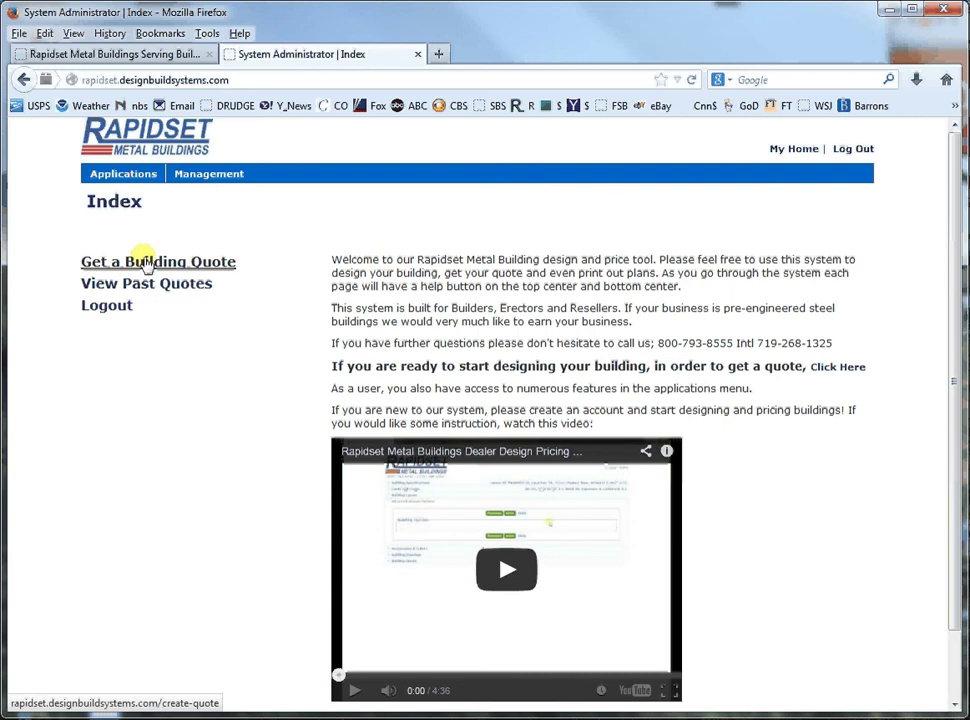
Step: Start a new quote with 'Get a Building Quote' on the Index page
click(146, 262)
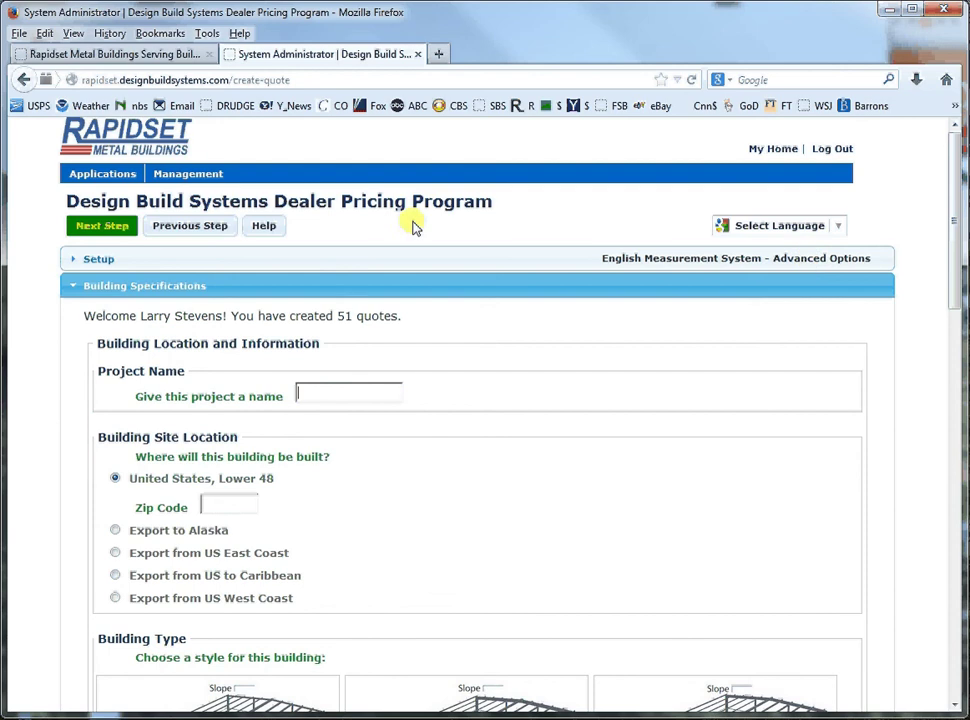
Step: Keep the Advanced setup and enter site zip code 75757 for the 'bay spacing' project
click(183, 227)
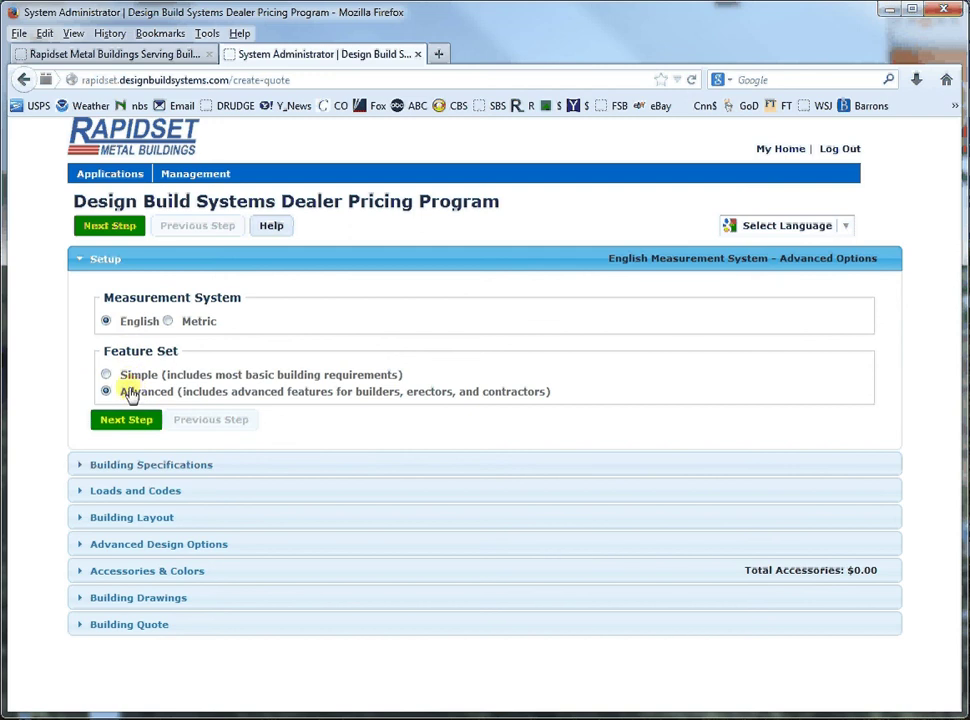
click(120, 421)
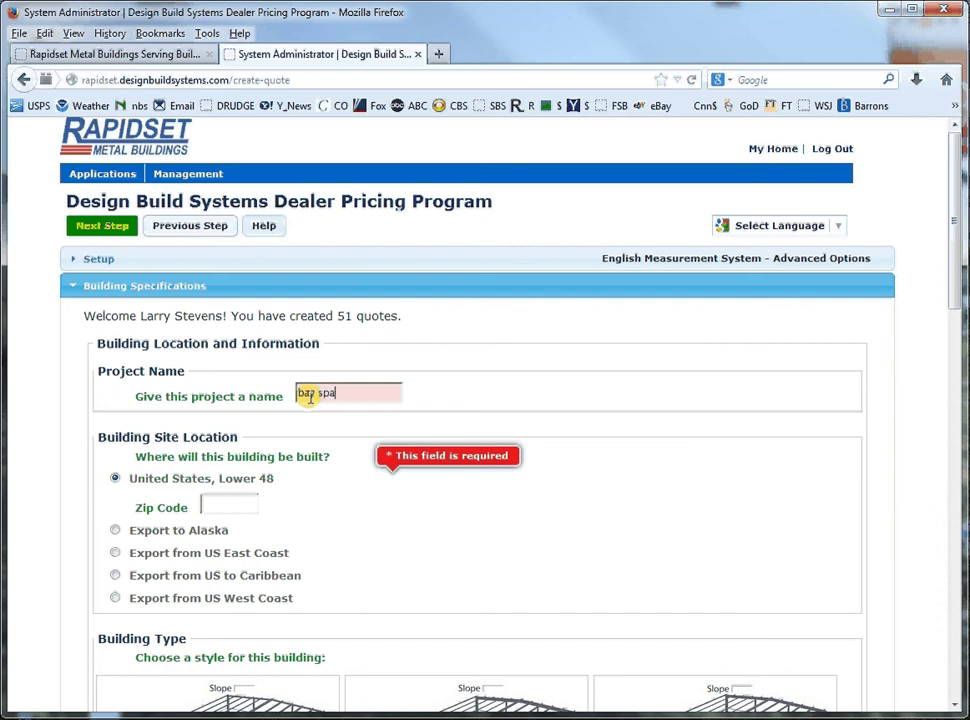
click(207, 503)
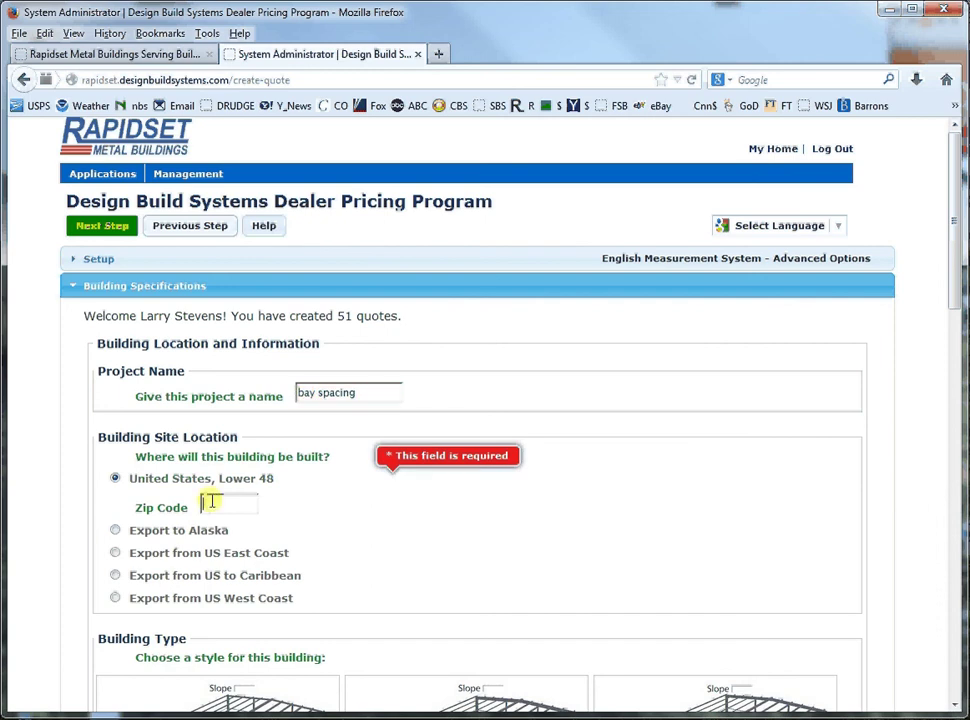
text(75757)
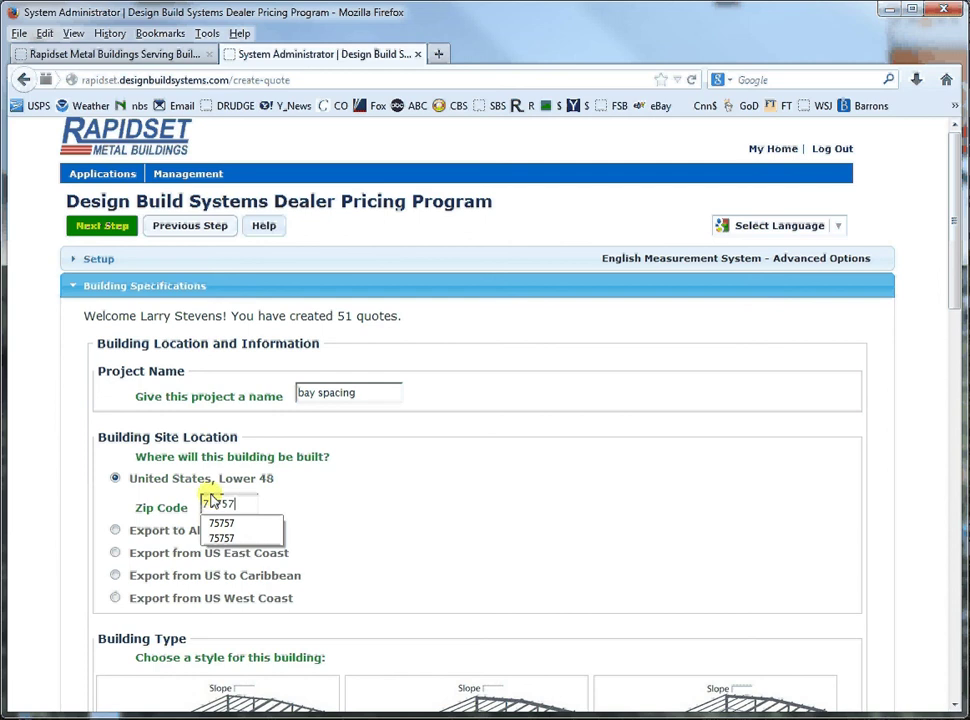
click(444, 487)
drag(952, 281, 953, 372)
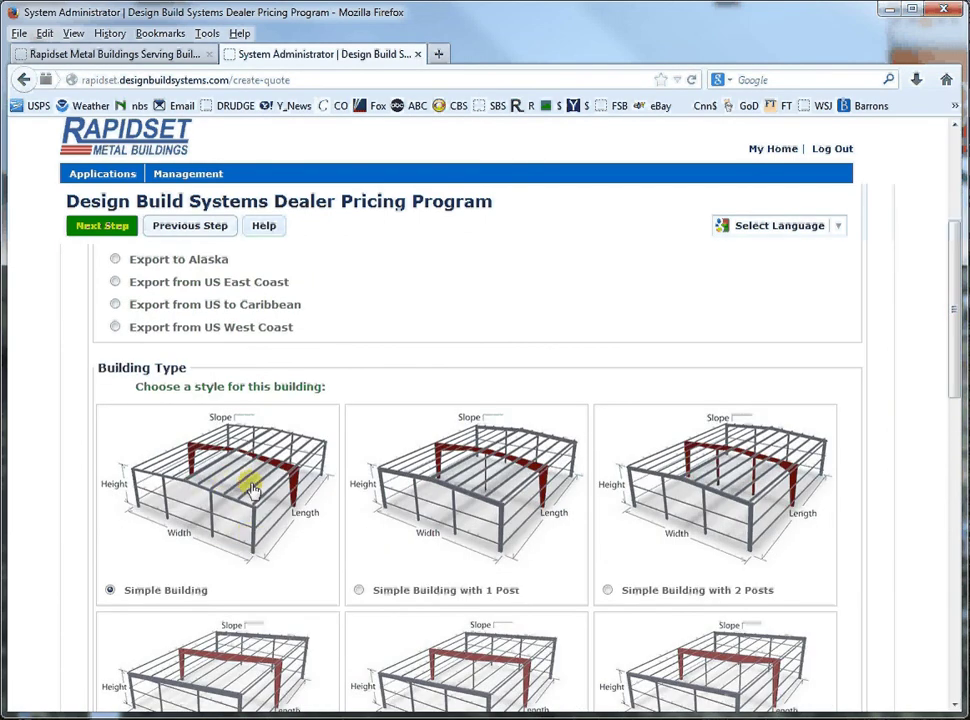
Step: Enter 40 ft width, 60 ft length, 12 ft eave height and 3/12 pitch, then continue
drag(953, 340, 937, 589)
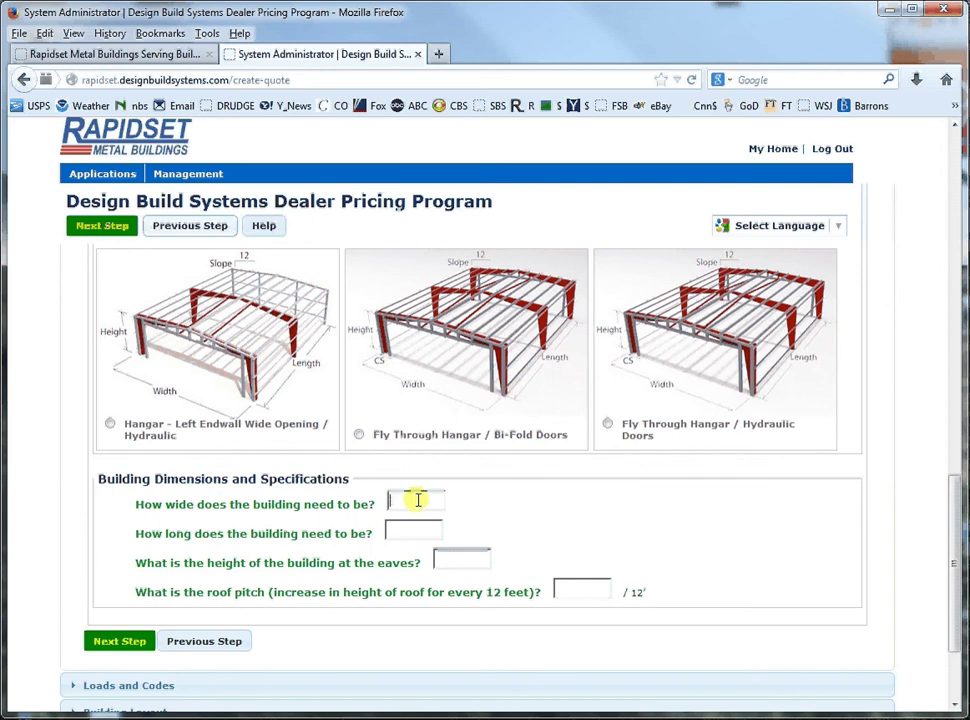
text(40)
click(412, 528)
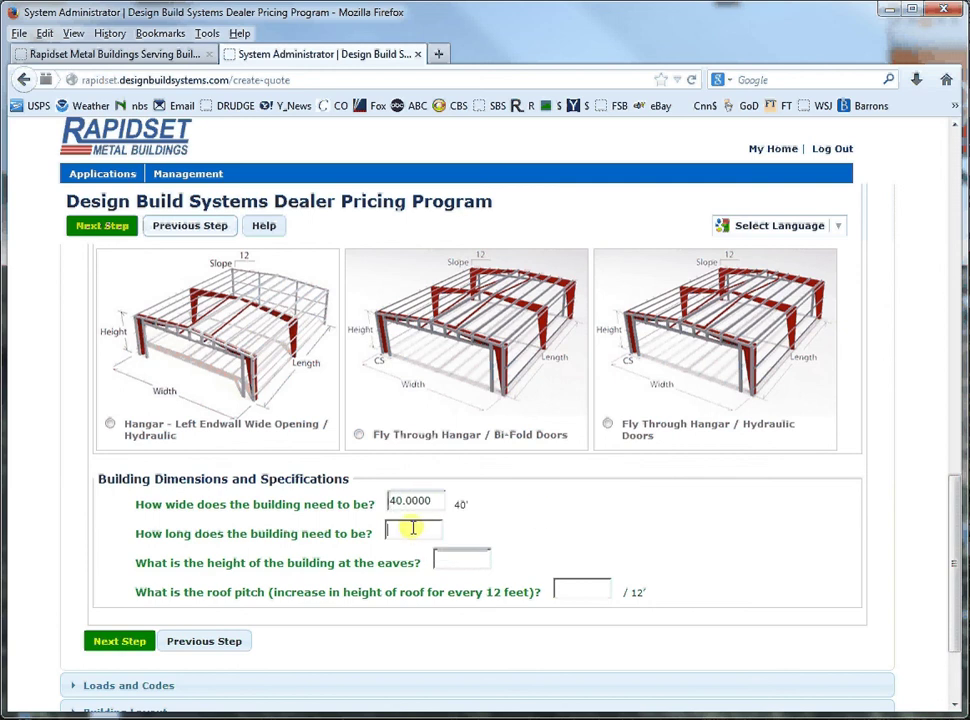
text(60)
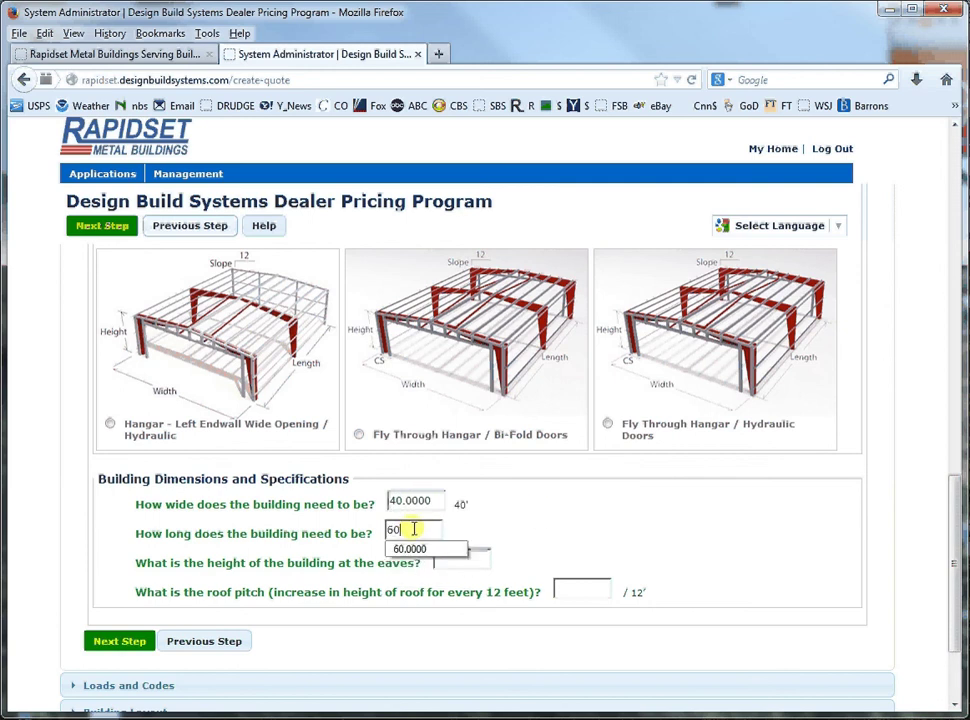
click(475, 560)
text(12)
click(597, 592)
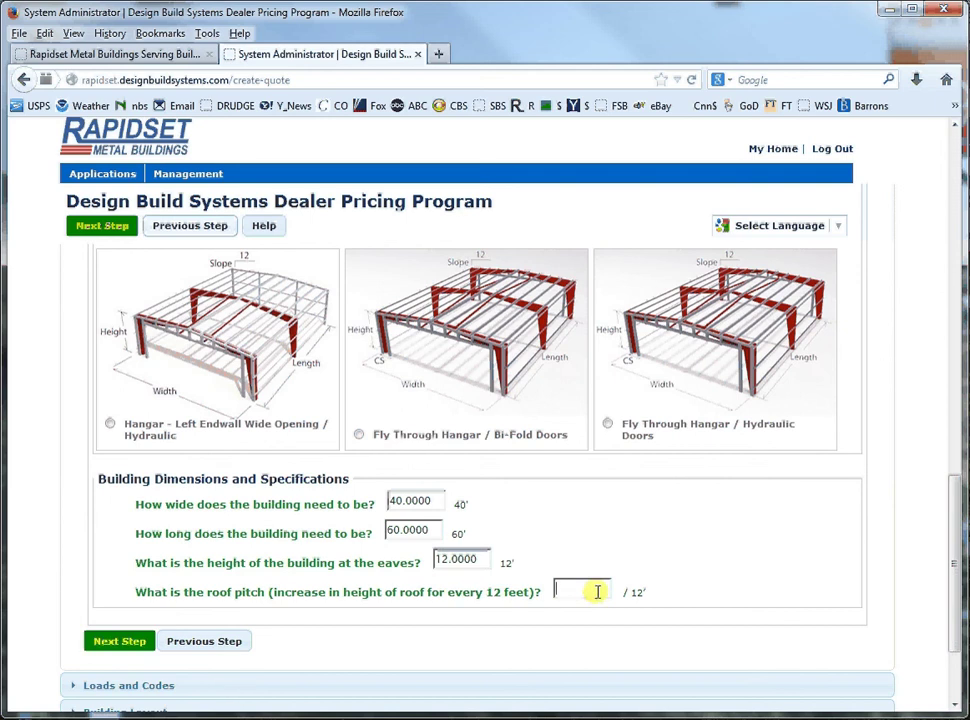
text(3)
click(105, 640)
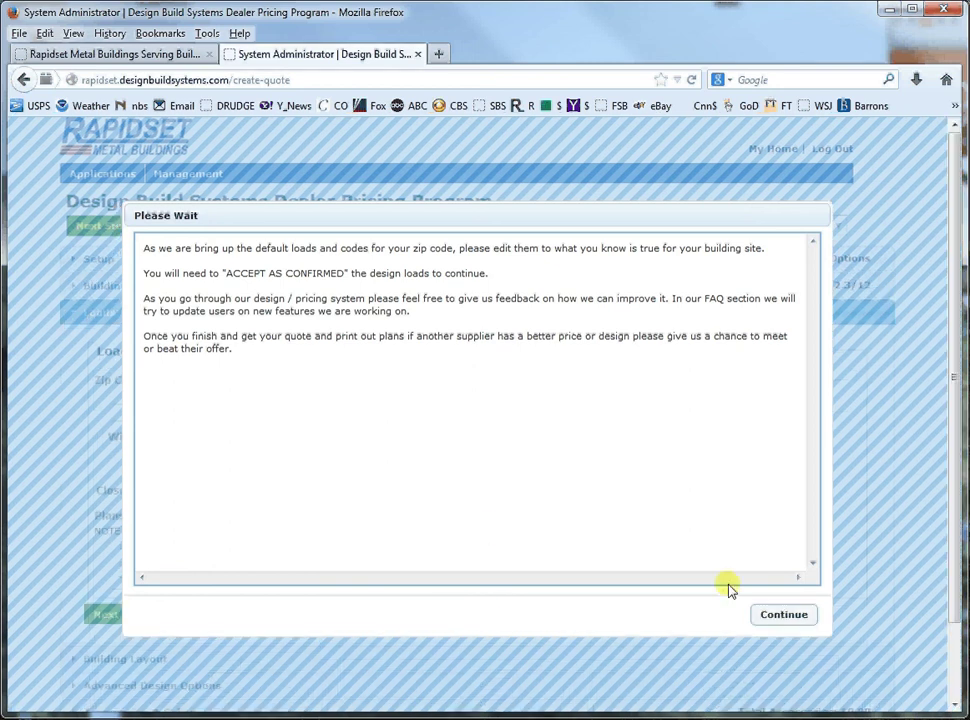
Step: Accept the default loads (IBC 06, wind 90, exposure B) and continue to Building Layout
click(786, 615)
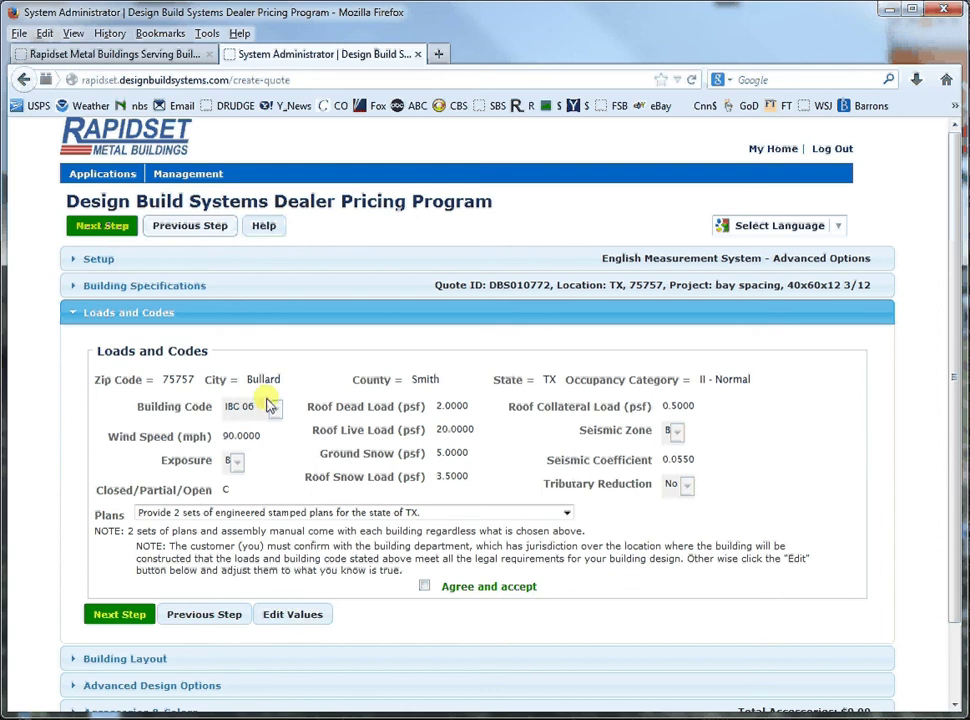
click(424, 585)
click(90, 617)
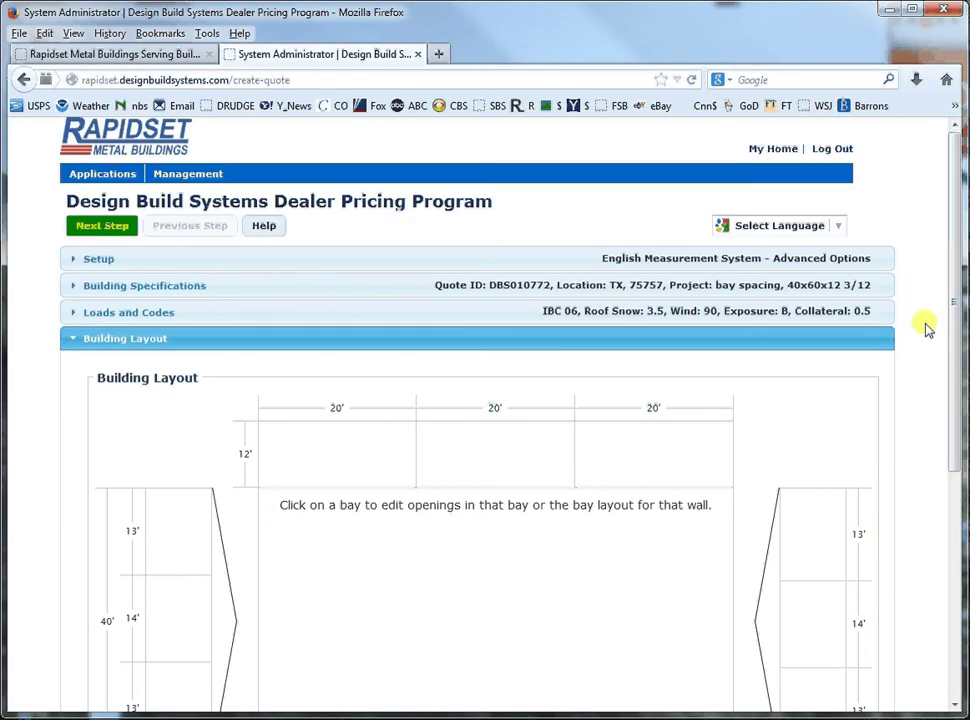
Step: Open the left endwall editor from the Building Layout diagram
drag(953, 298, 958, 383)
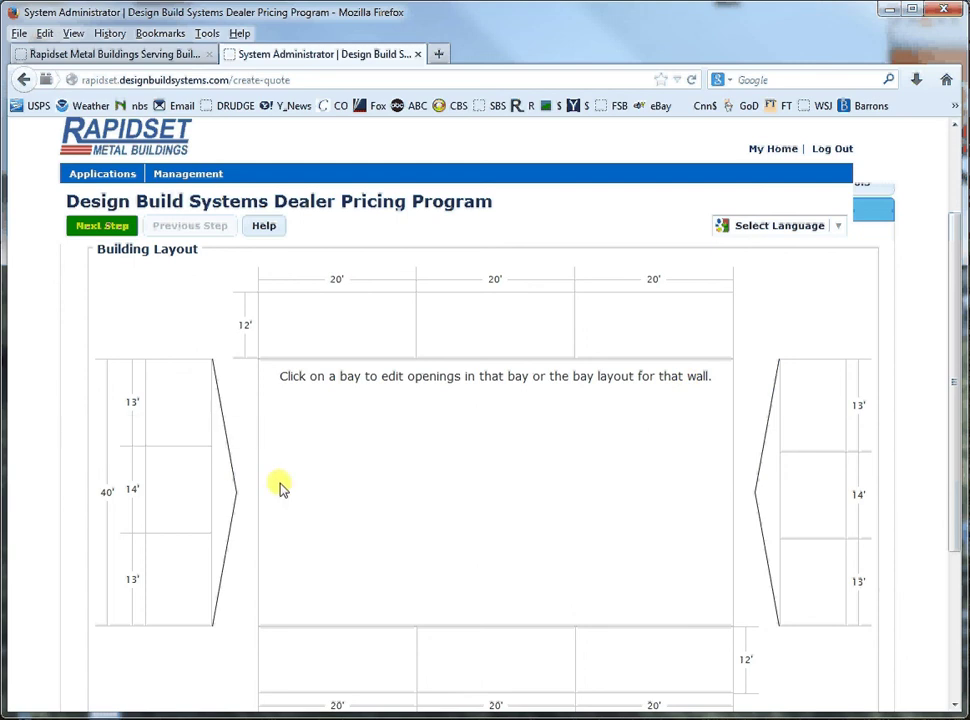
click(172, 490)
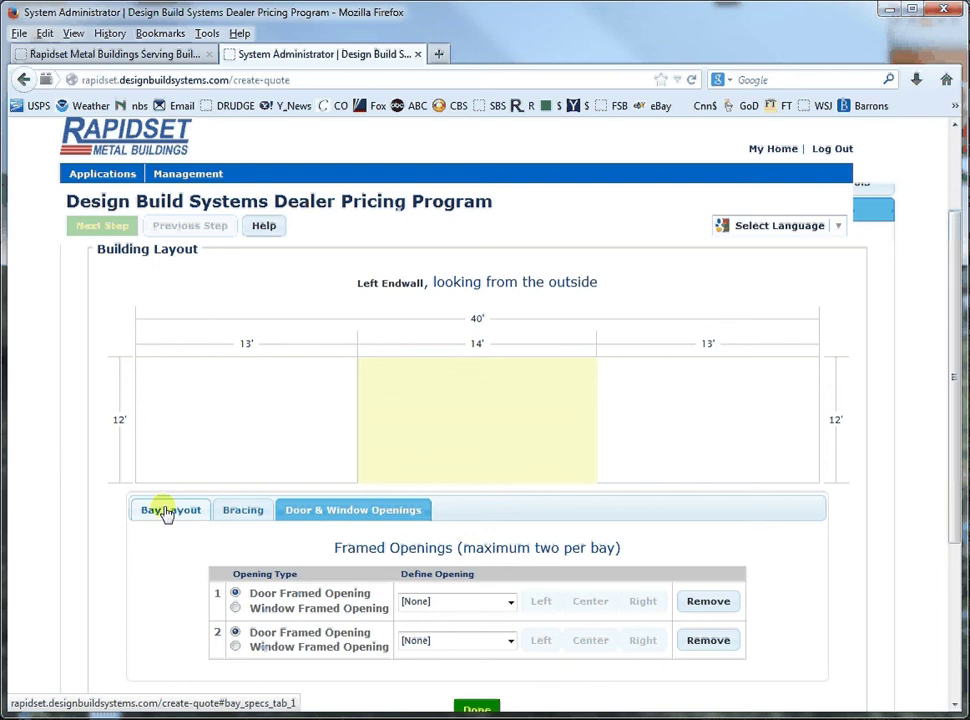
Step: Set the left endwall's number of bays to 3 on the Bay Layout tab
click(167, 512)
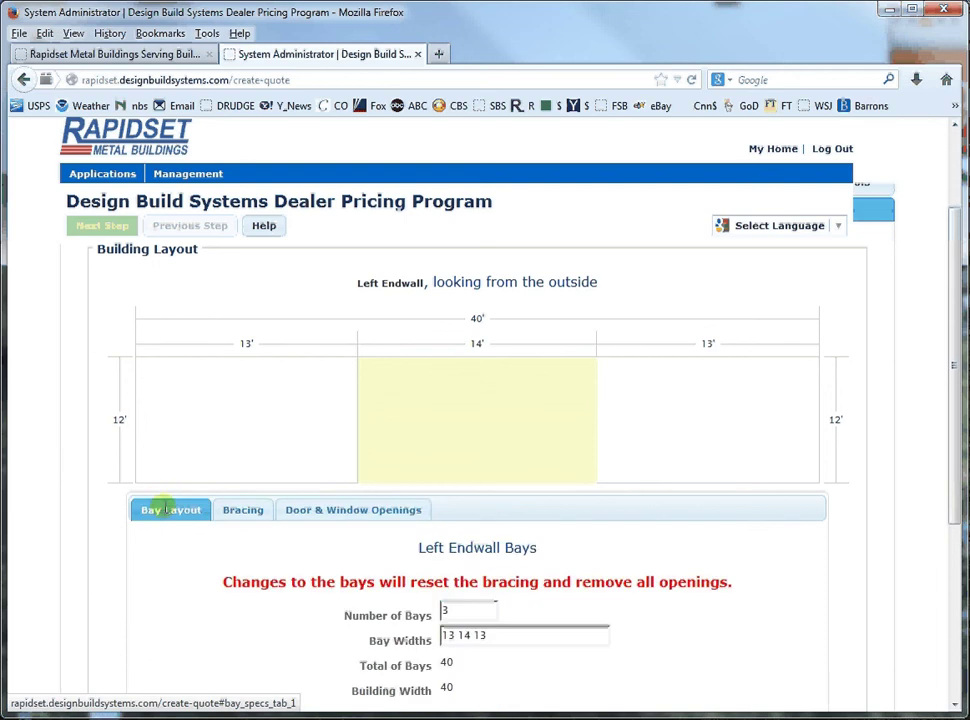
double_click(447, 634)
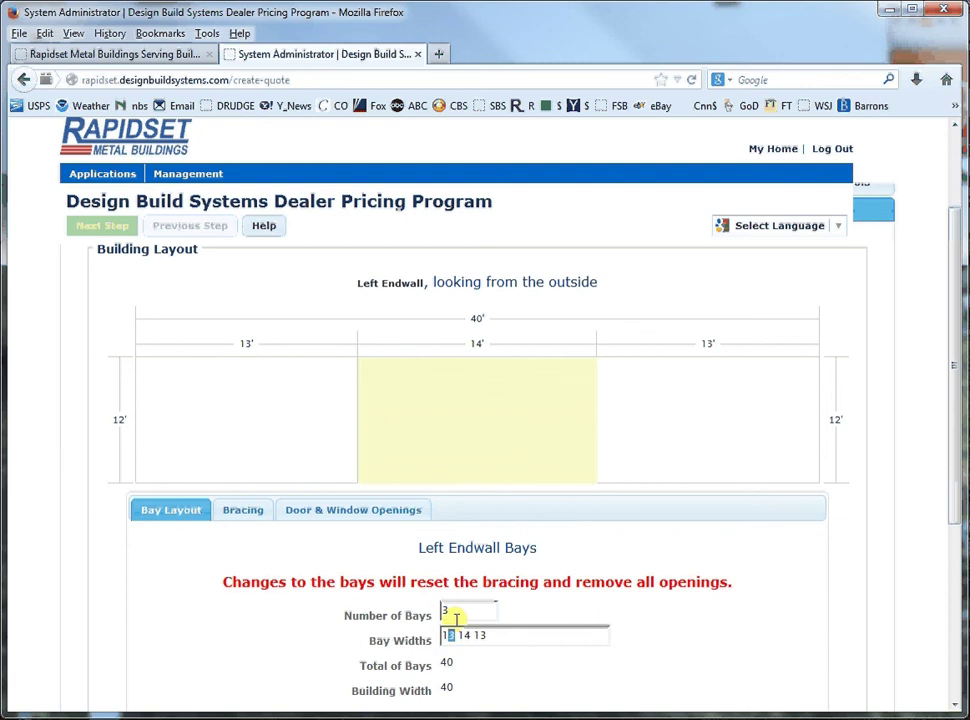
click(445, 610)
text(2)
click(578, 653)
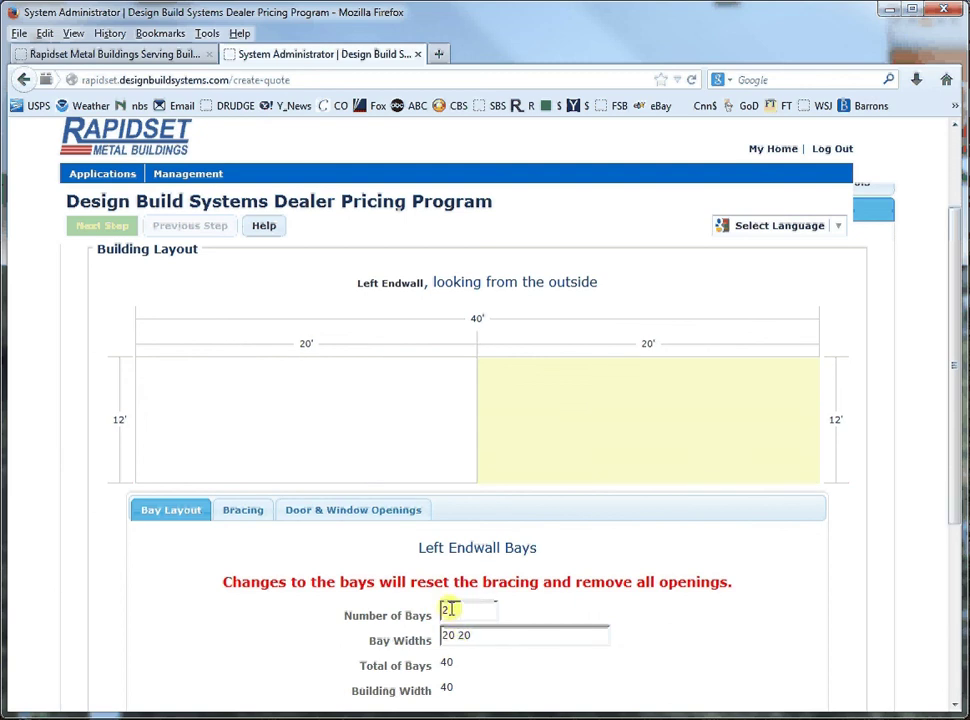
drag(448, 610, 443, 609)
text(3)
click(478, 654)
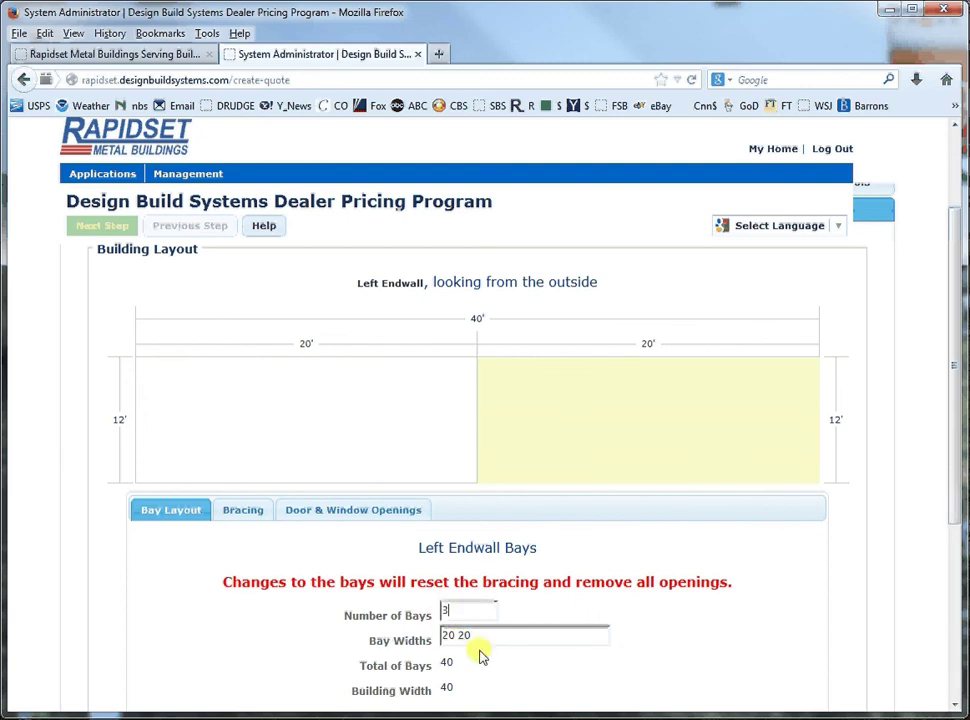
click(462, 634)
Step: Change the bay widths to 11, 18, 11 and recheck the Bay Layout
click(450, 636)
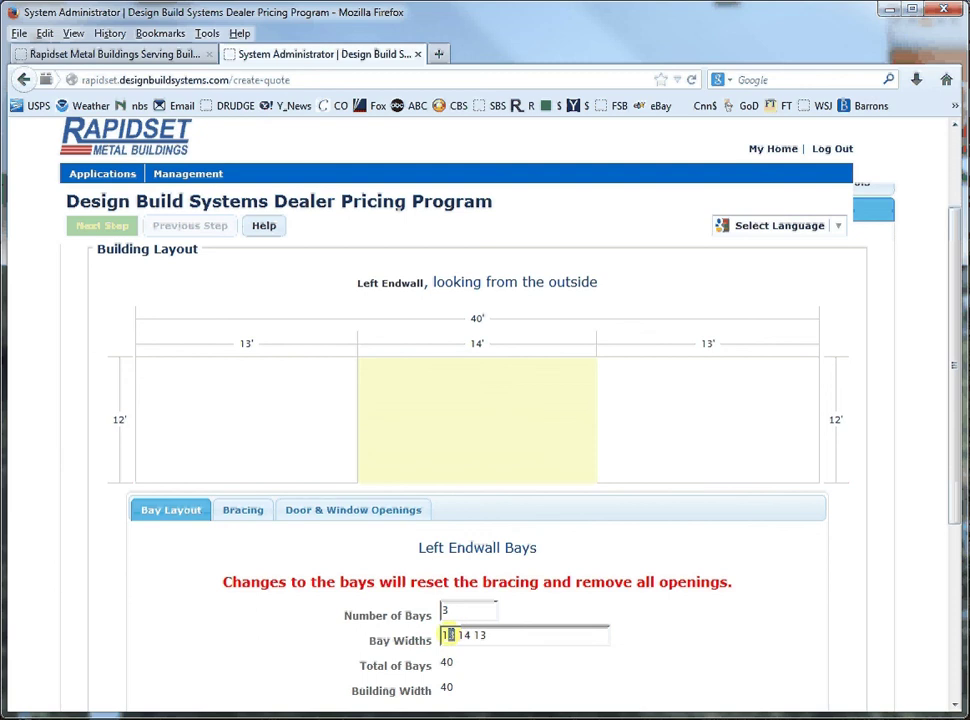
key(BackSpace)
text(1)
click(481, 635)
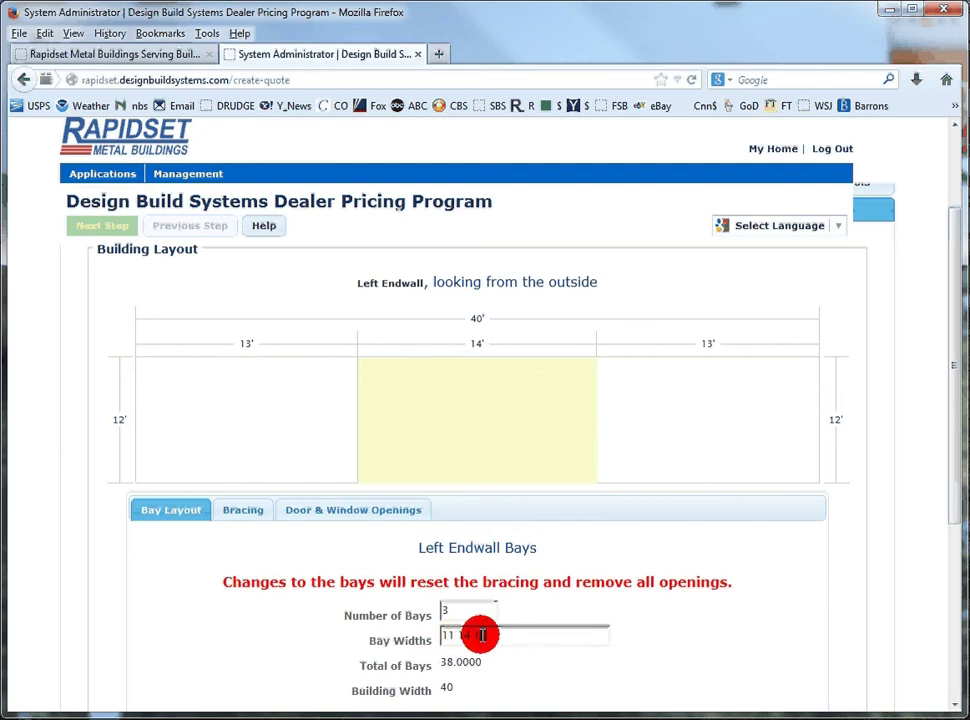
key(BackSpace)
text(1)
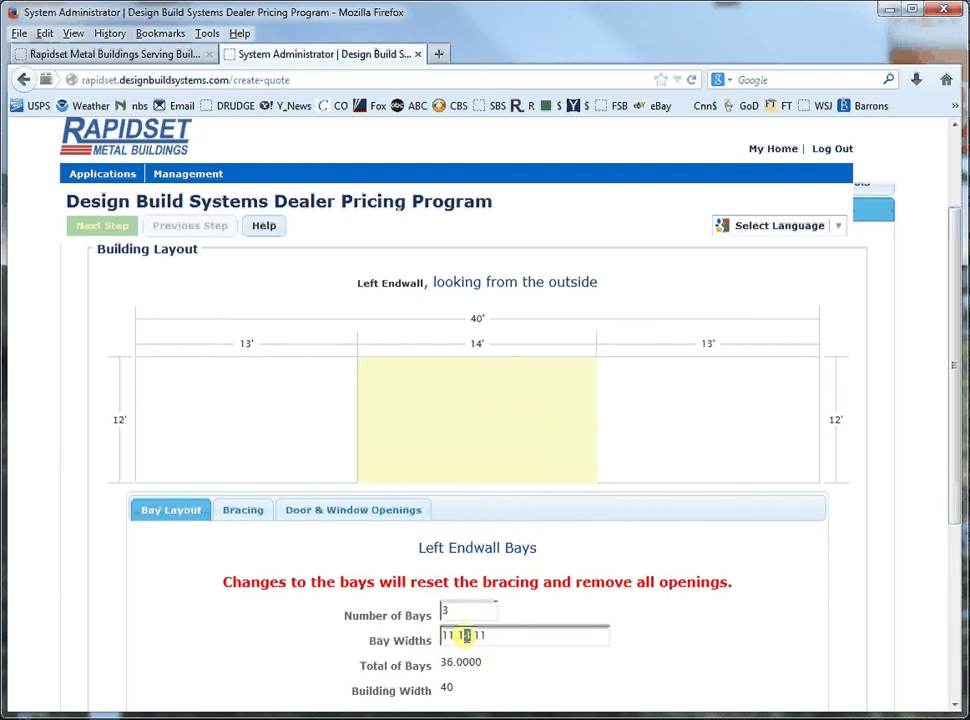
drag(465, 635, 472, 636)
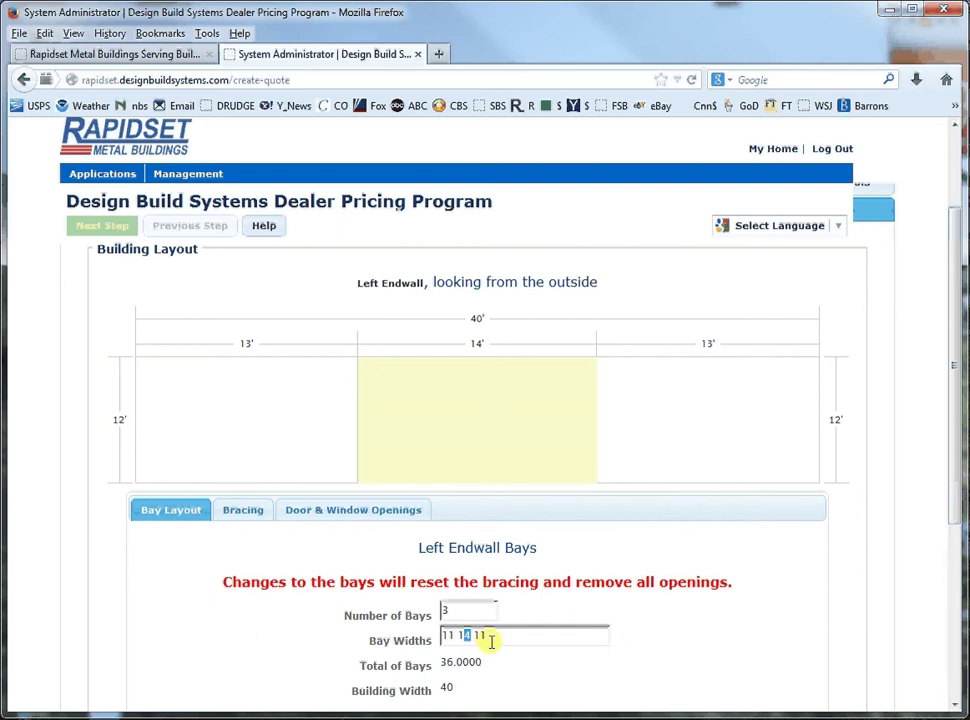
text(8)
key(Return)
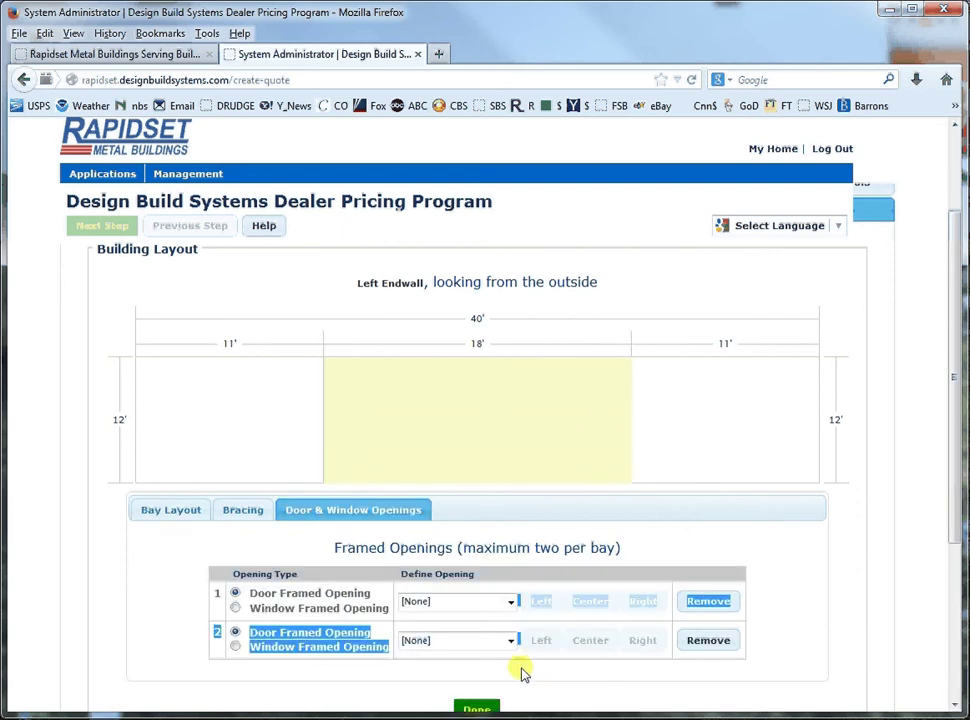
click(166, 514)
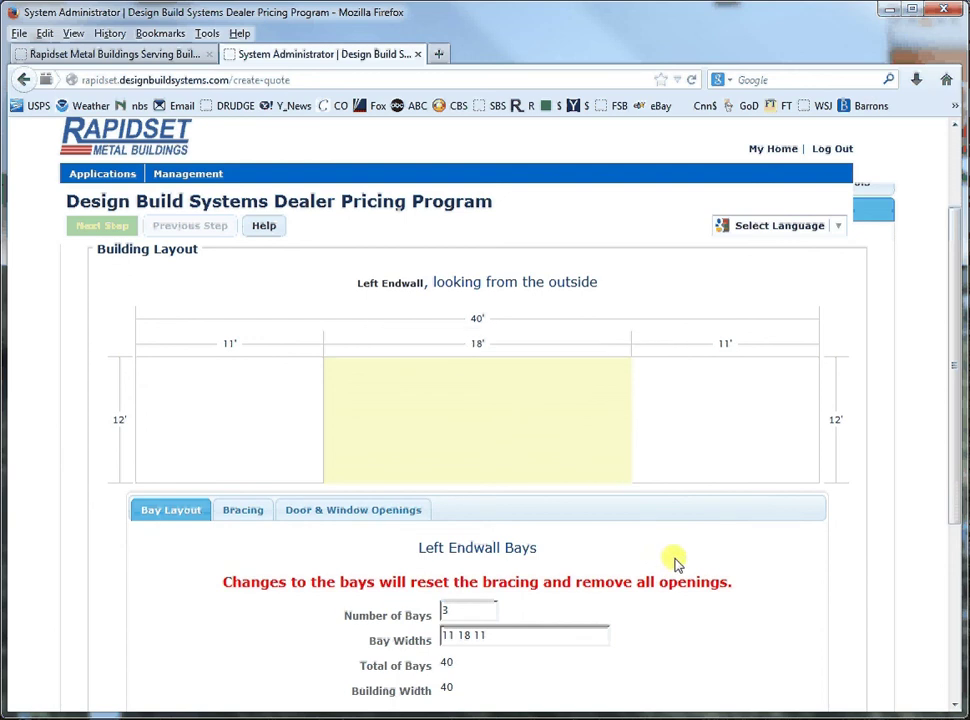
Step: Review the left endwall's bracing type choices and leave it on Cable
click(243, 511)
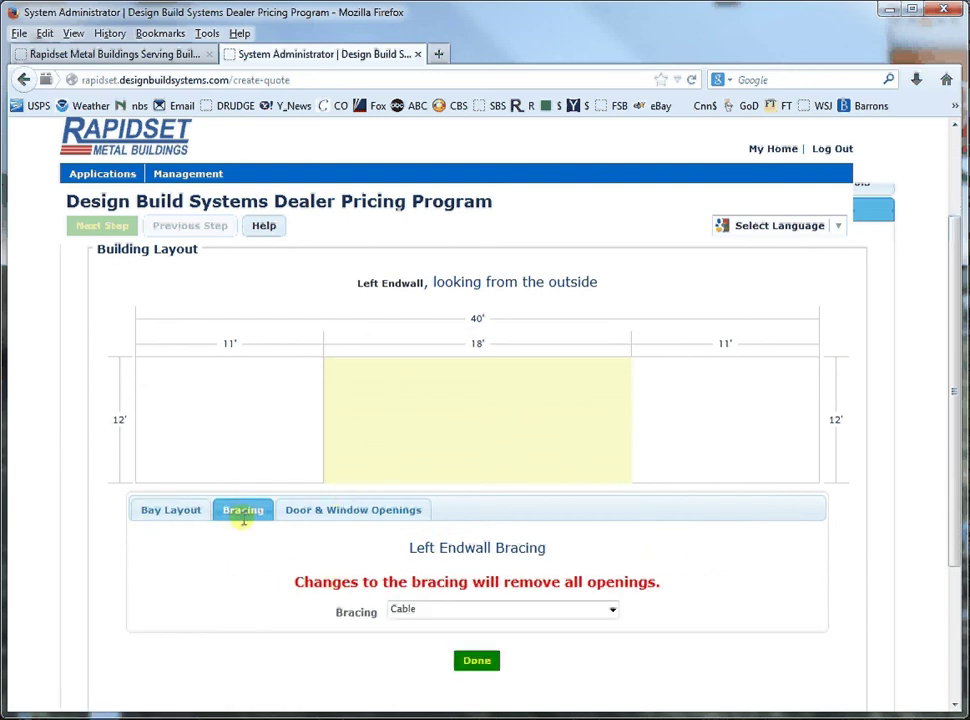
click(441, 612)
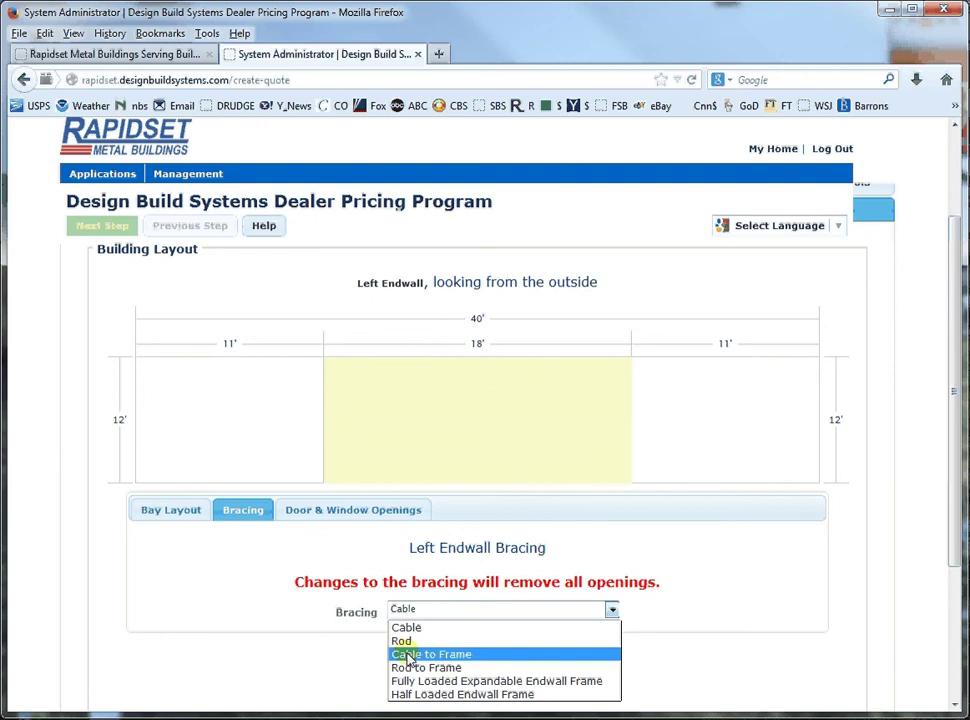
click(270, 604)
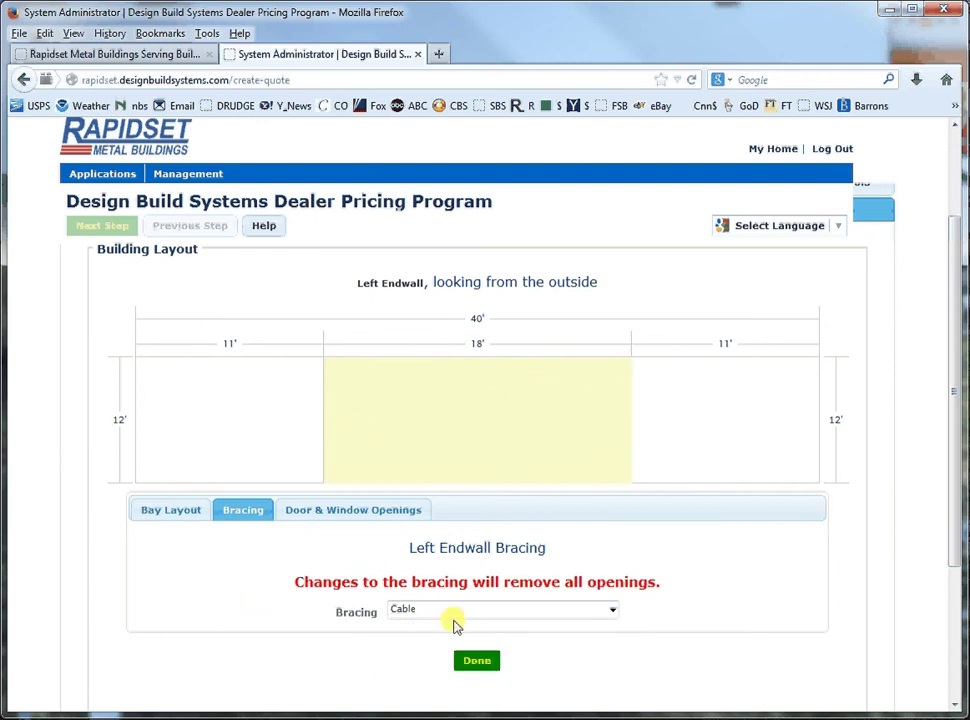
Step: Make opening 1 a 14' x 12' framed door, centre it, and finish the left endwall
click(364, 511)
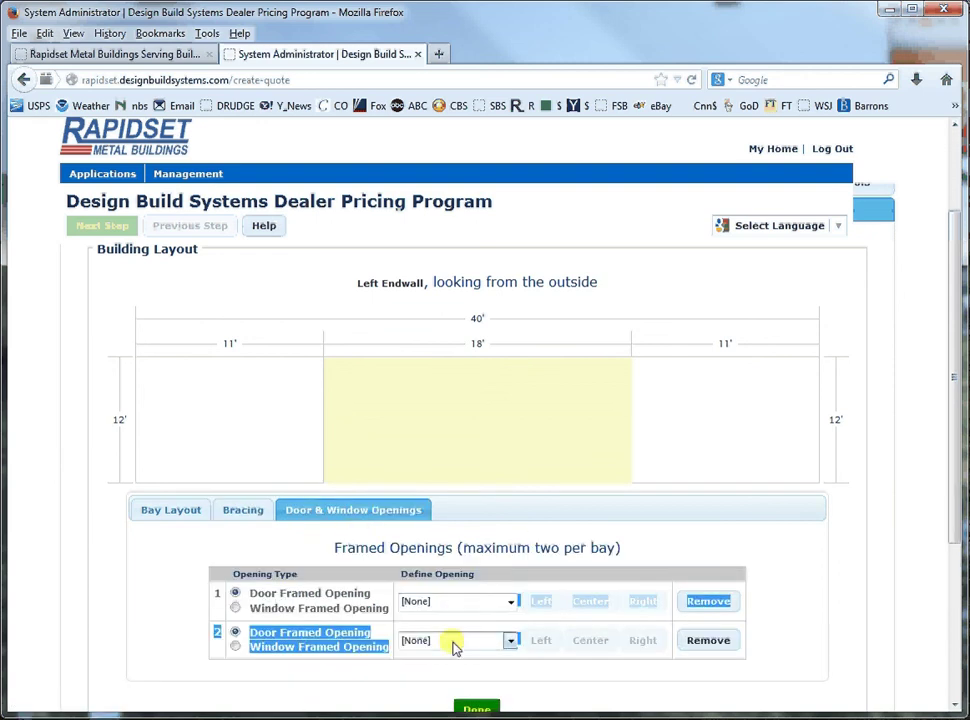
click(455, 641)
click(160, 576)
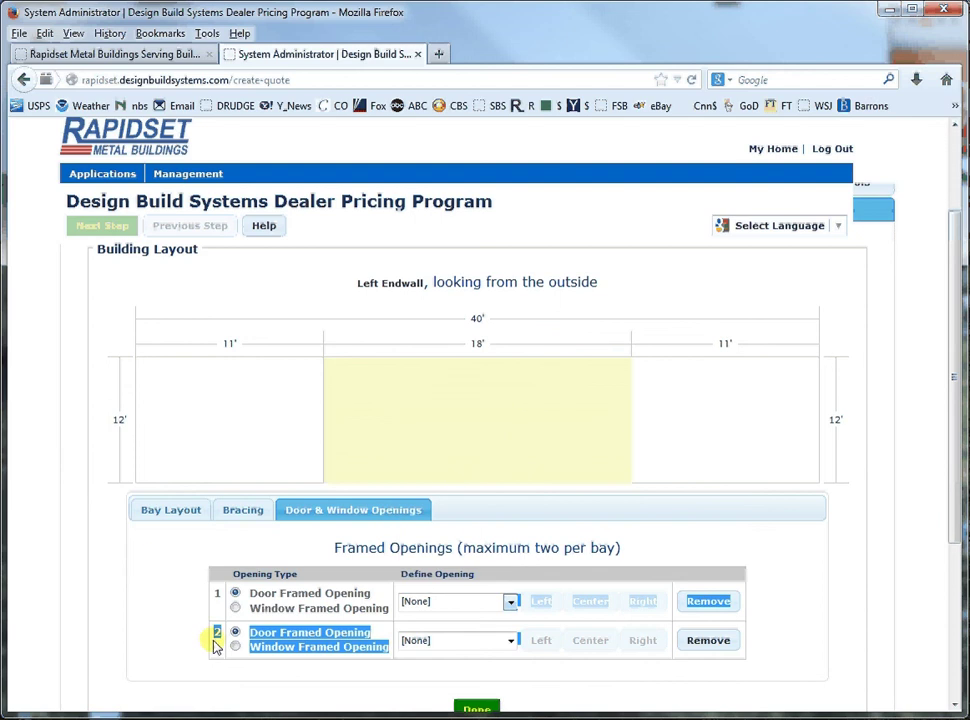
click(235, 594)
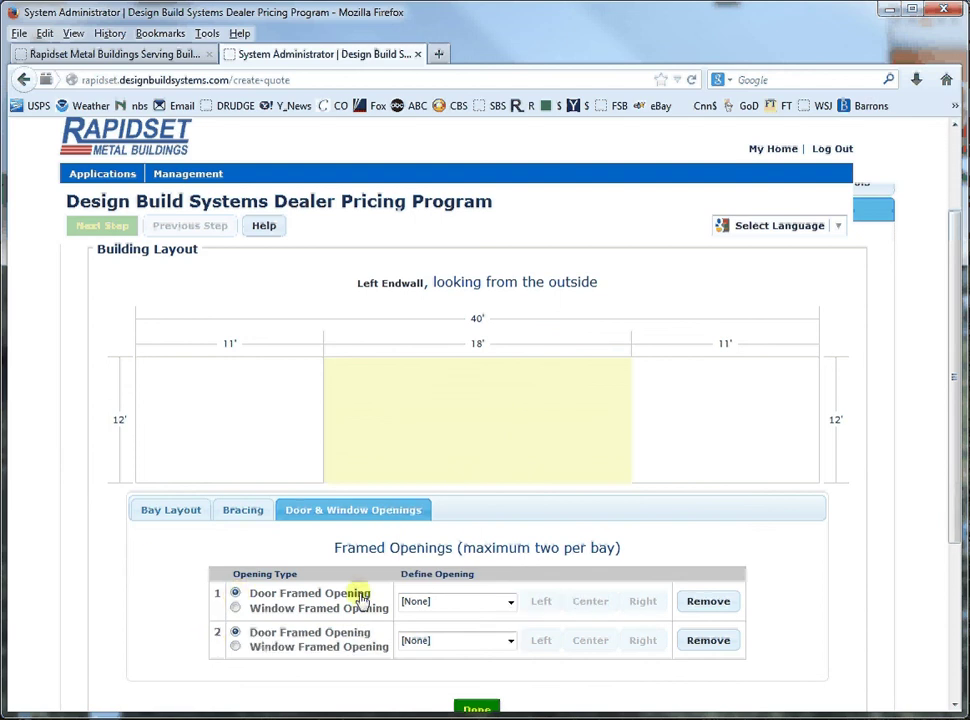
click(447, 603)
scroll(509, 582, down, 3)
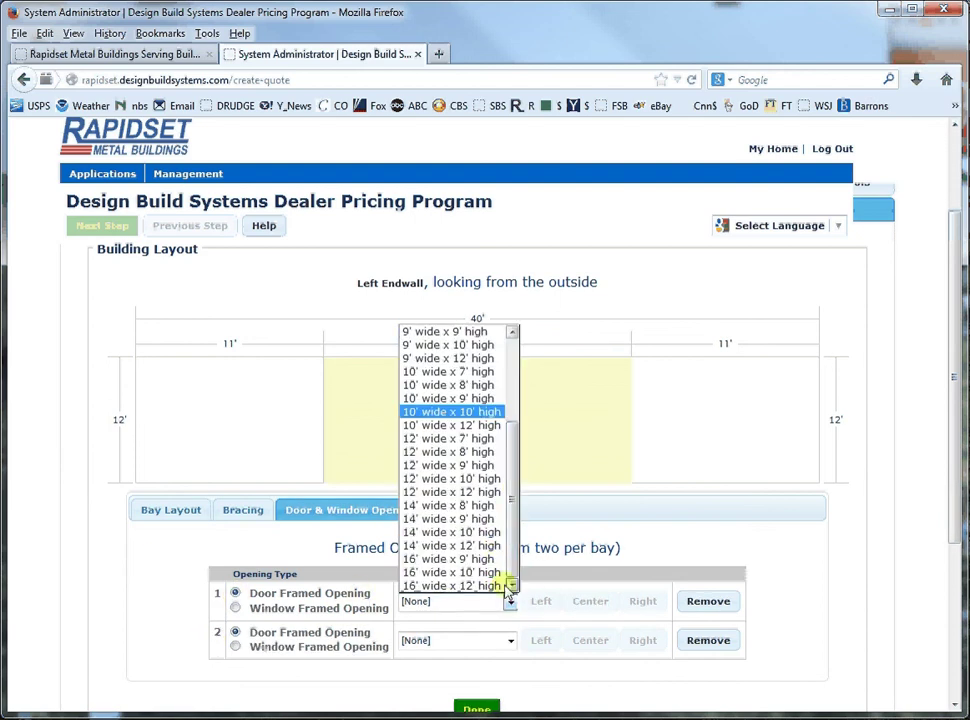
click(420, 546)
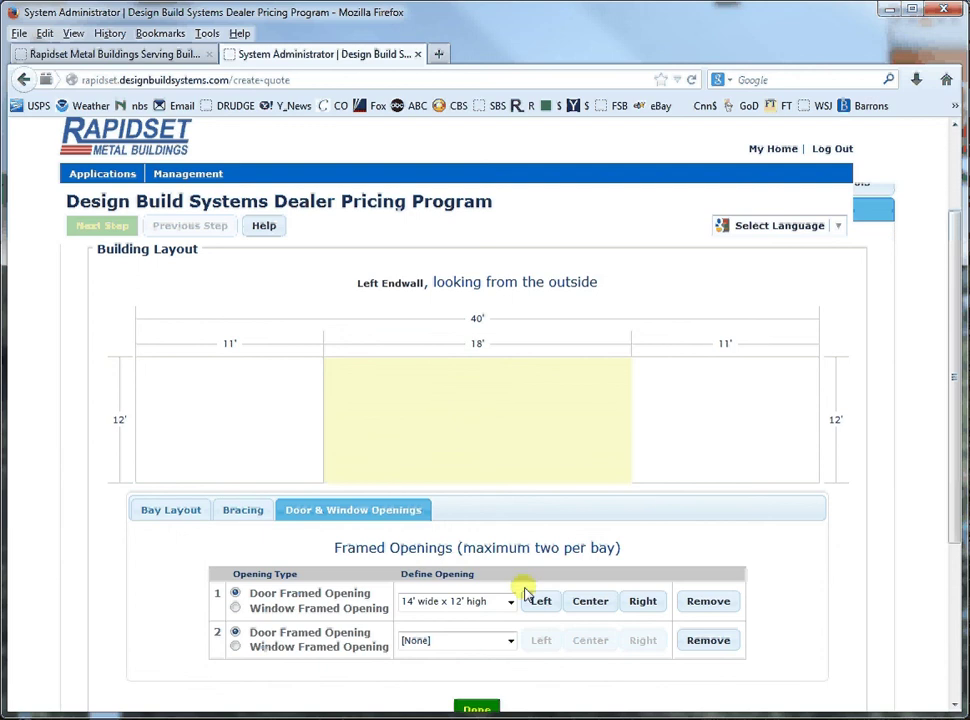
click(590, 603)
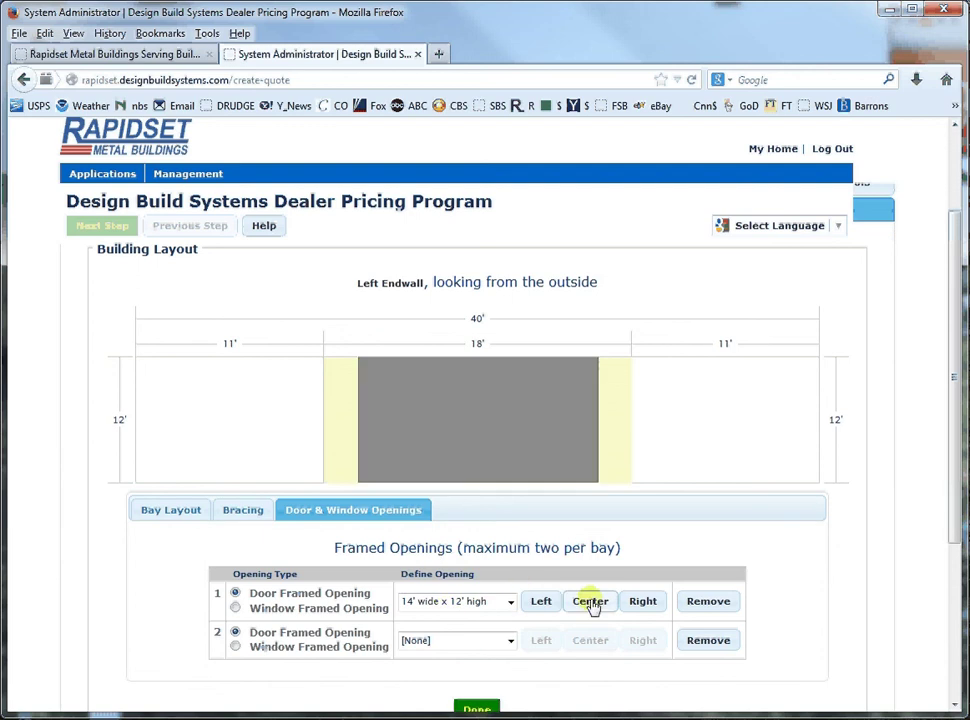
click(476, 705)
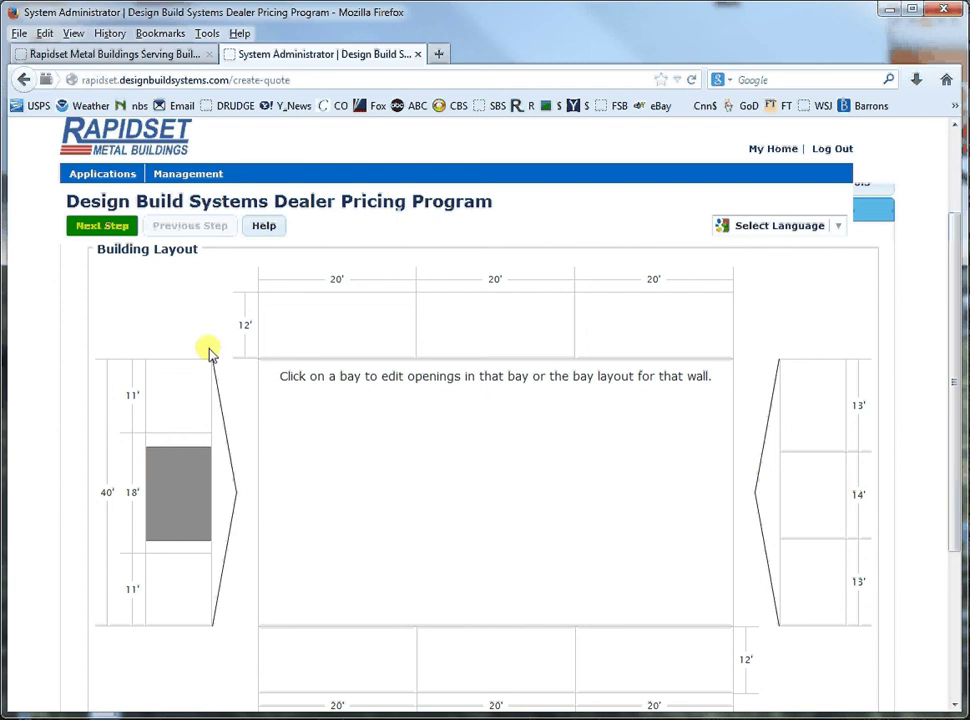
Step: Proceed to Advanced Design Options, leaving Base Condition on Default
click(100, 227)
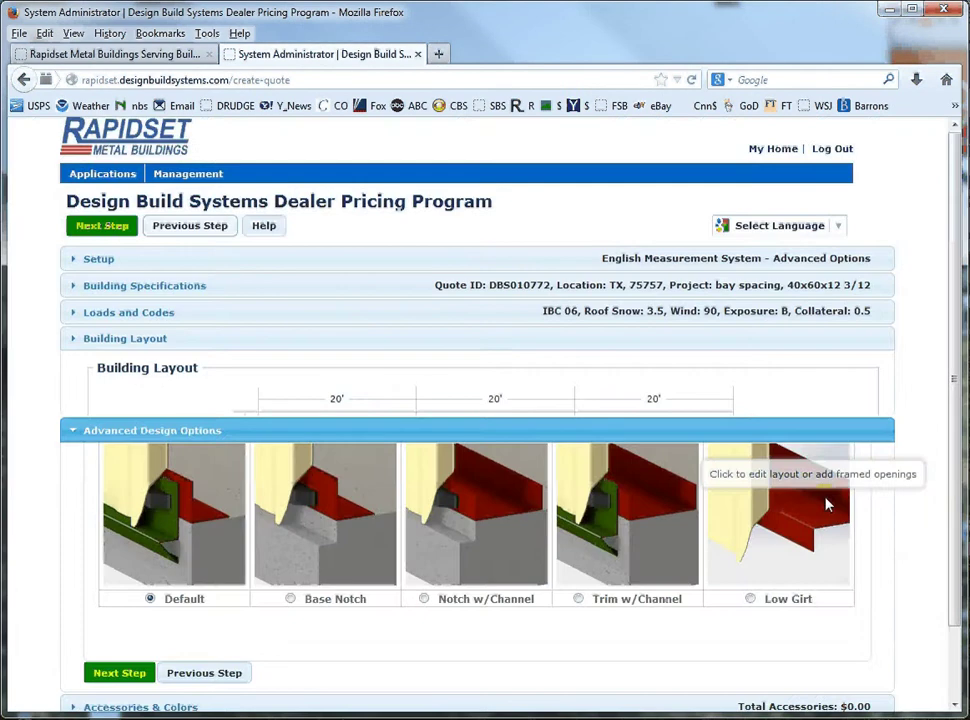
scroll(946, 379, down, 2)
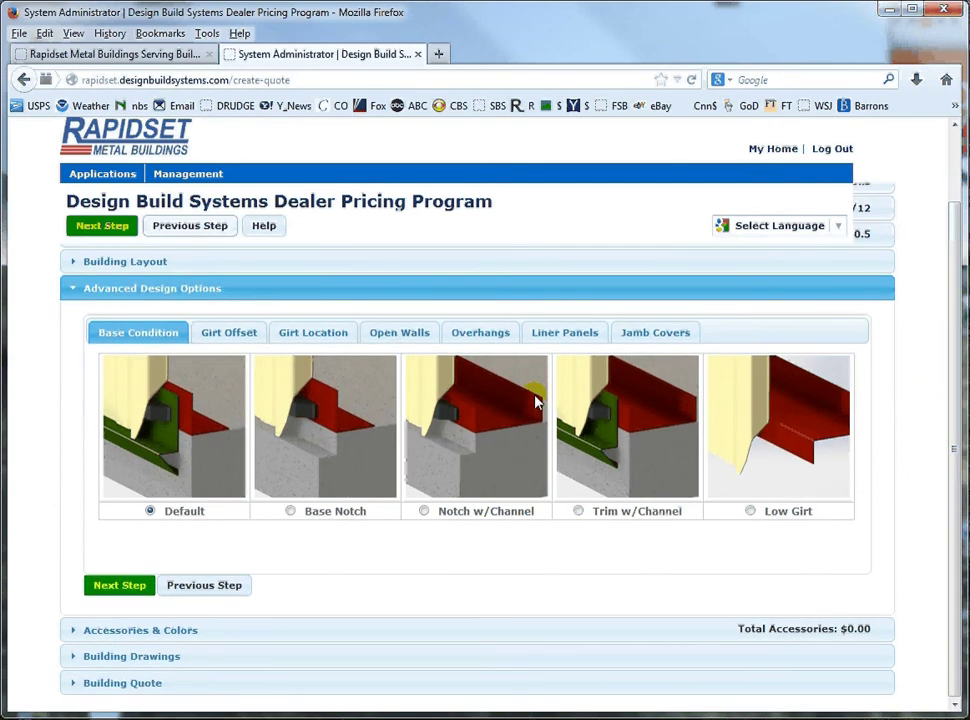
Step: Move on to accessories and add one 3x7 Full Panel Walk Door
click(88, 588)
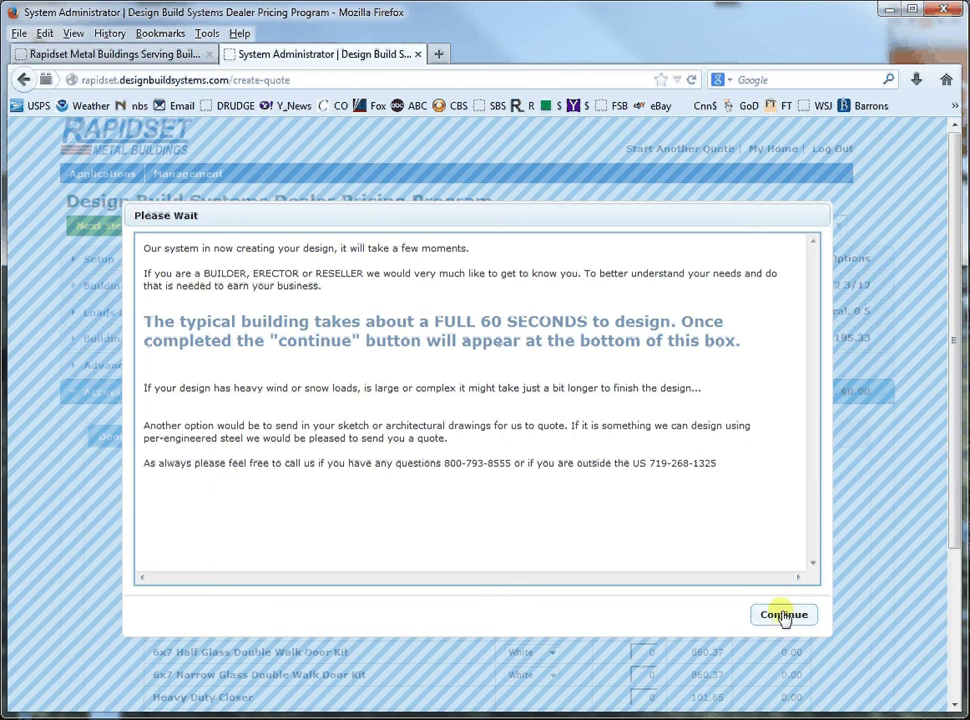
click(784, 615)
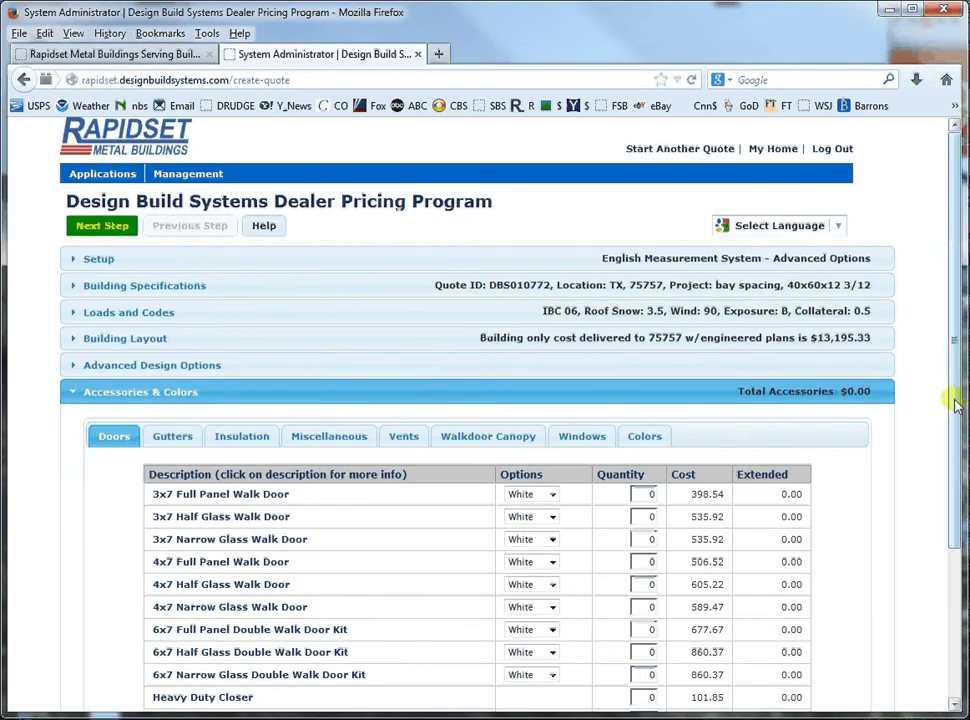
drag(955, 403, 959, 478)
click(650, 388)
text(1)
key(Tab)
click(880, 393)
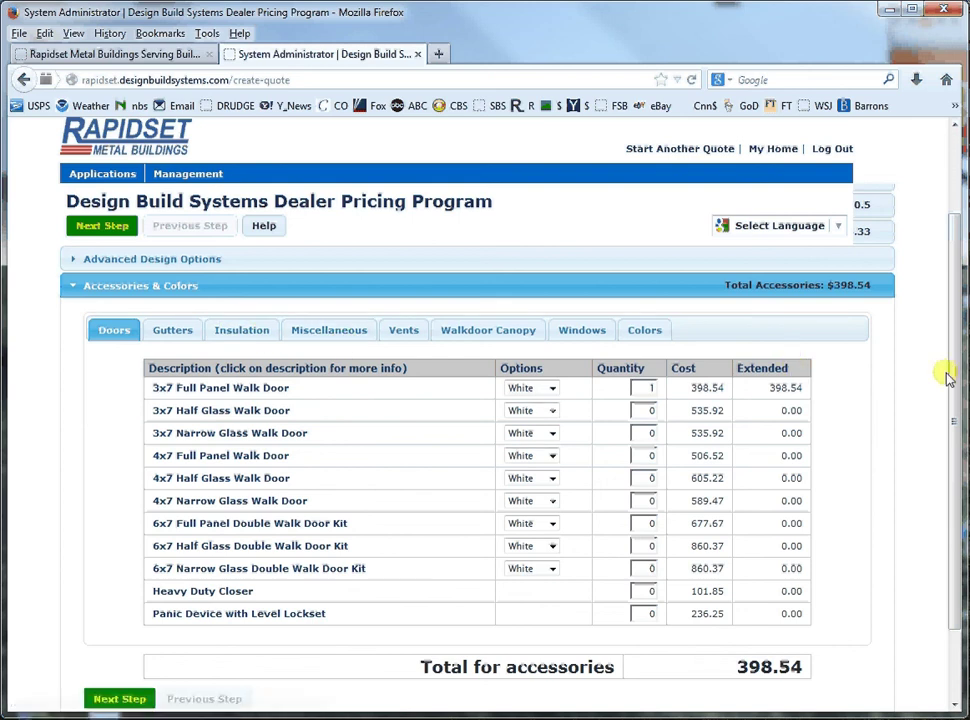
Step: Set the Roof Color to Gray and continue to the building drawings
drag(955, 377, 946, 351)
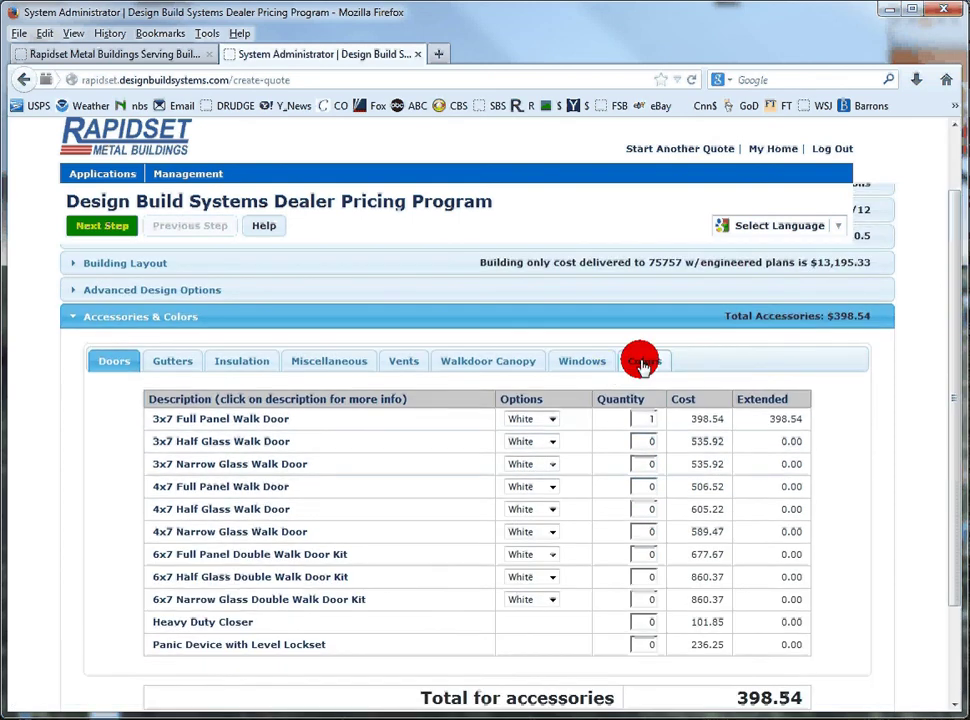
click(643, 364)
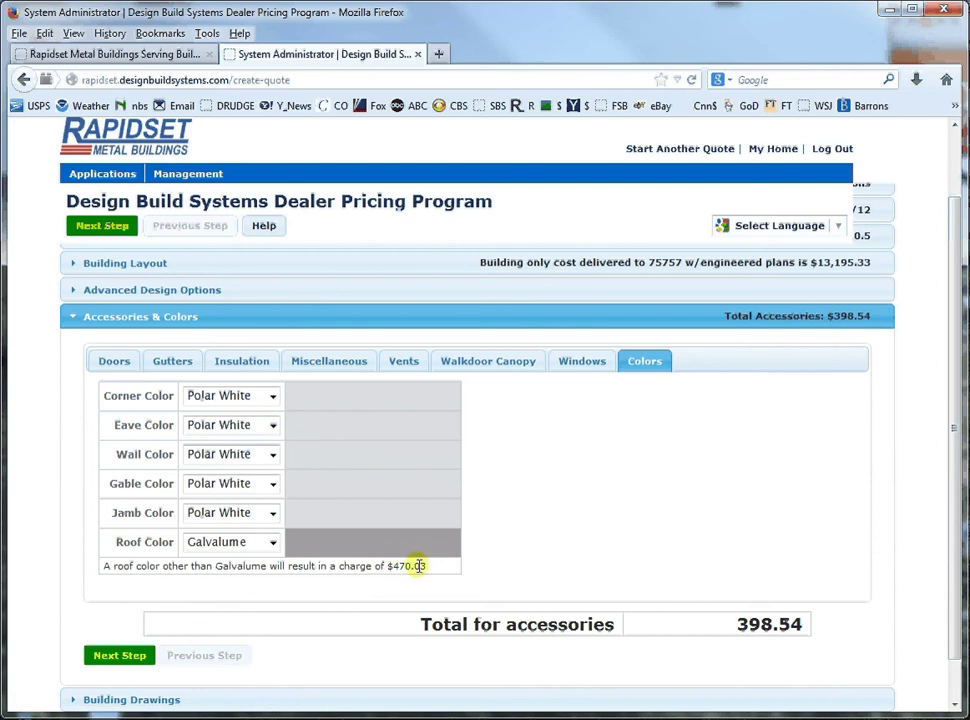
click(217, 542)
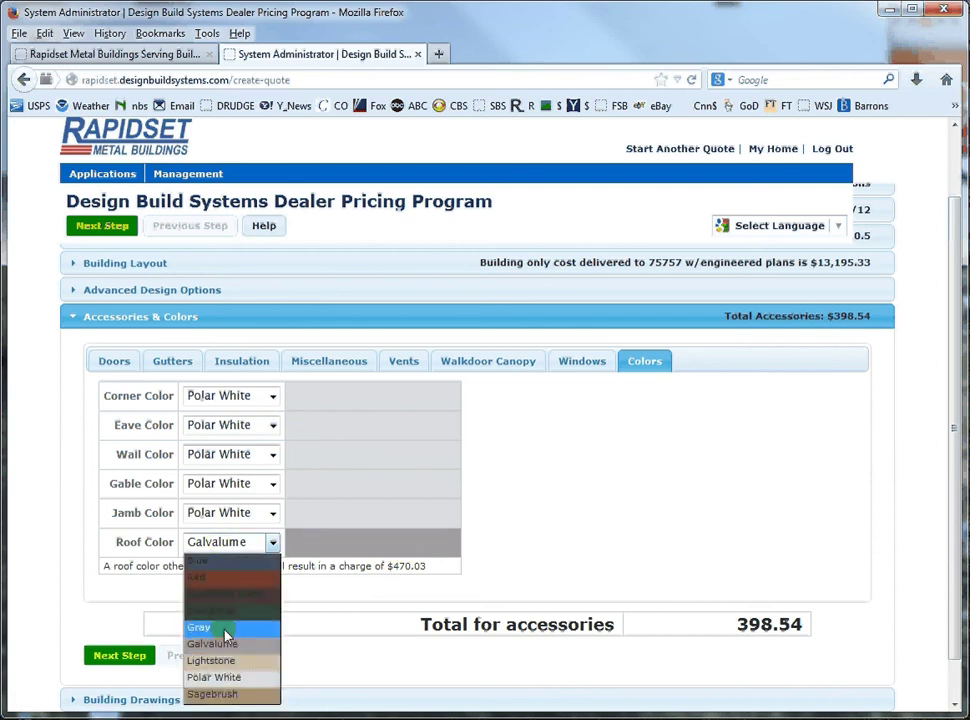
click(228, 630)
click(117, 657)
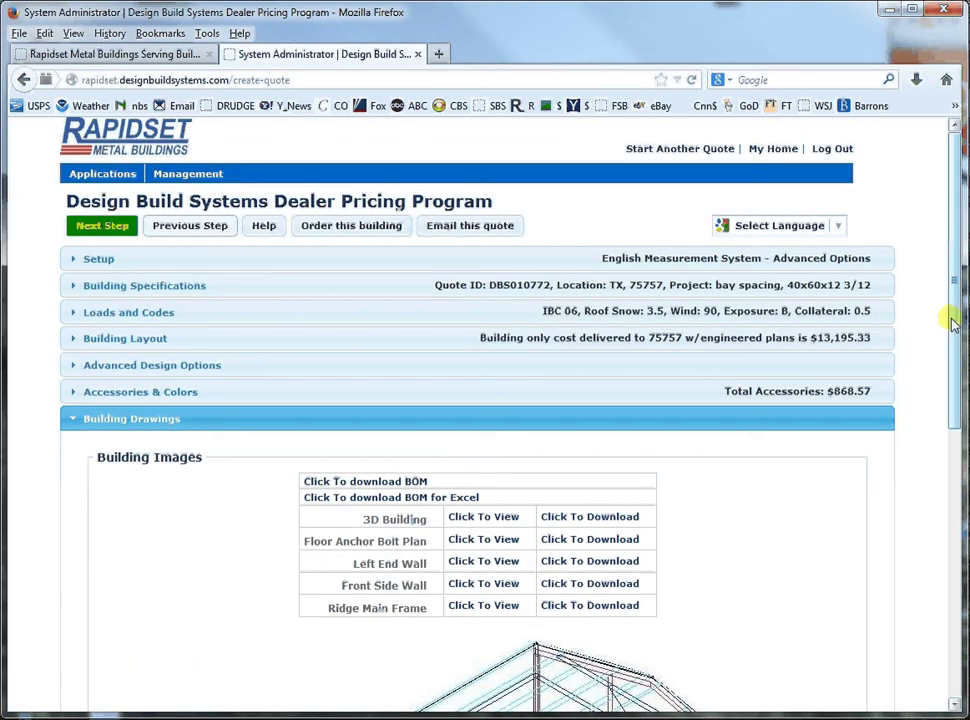
Step: View the Left End Wall and Ridge Main Frame drawings, then proceed to the Building Quote
drag(948, 320, 948, 497)
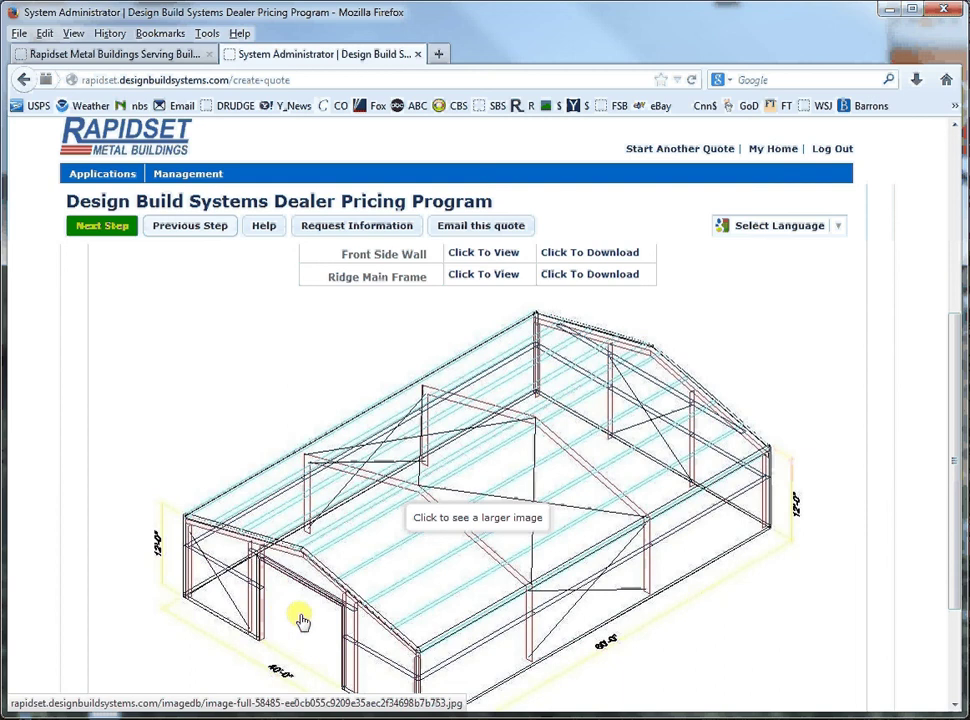
scroll(426, 331, up, 2)
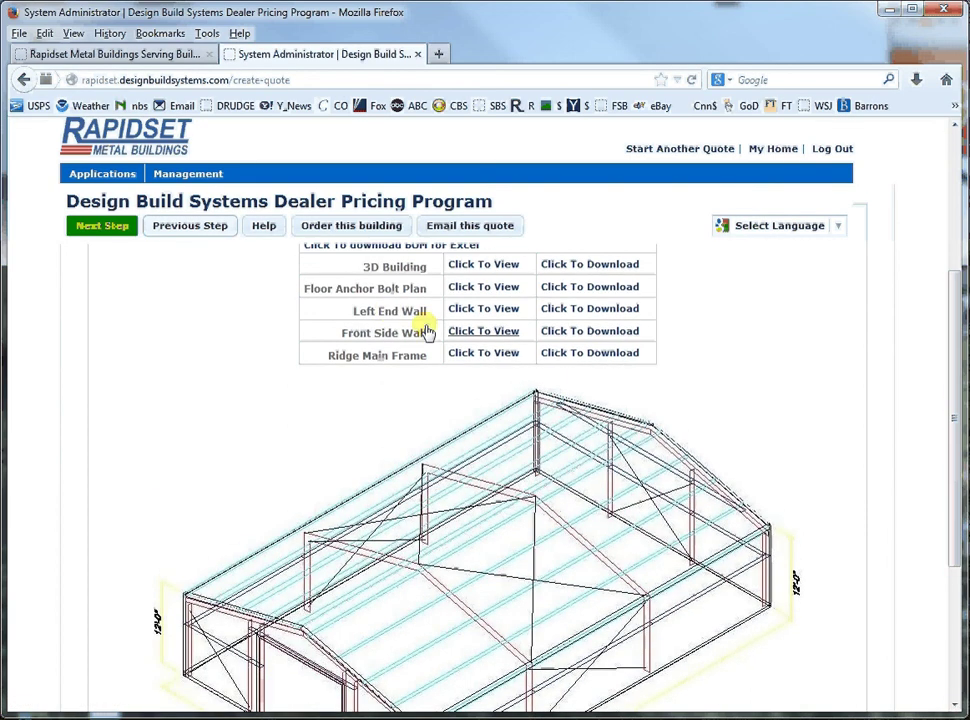
click(455, 308)
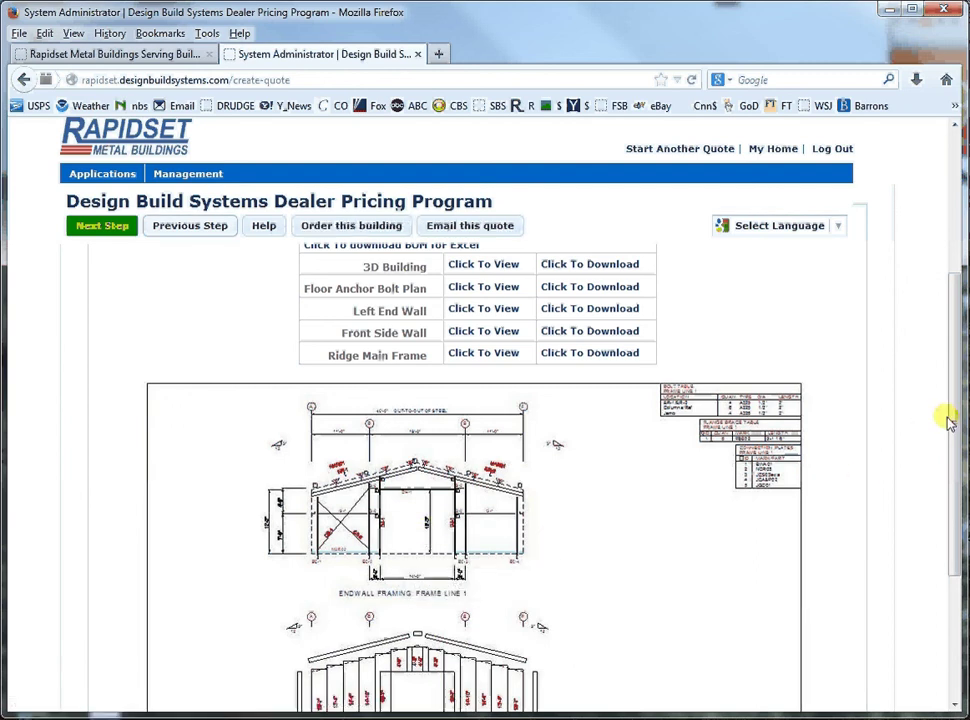
click(473, 356)
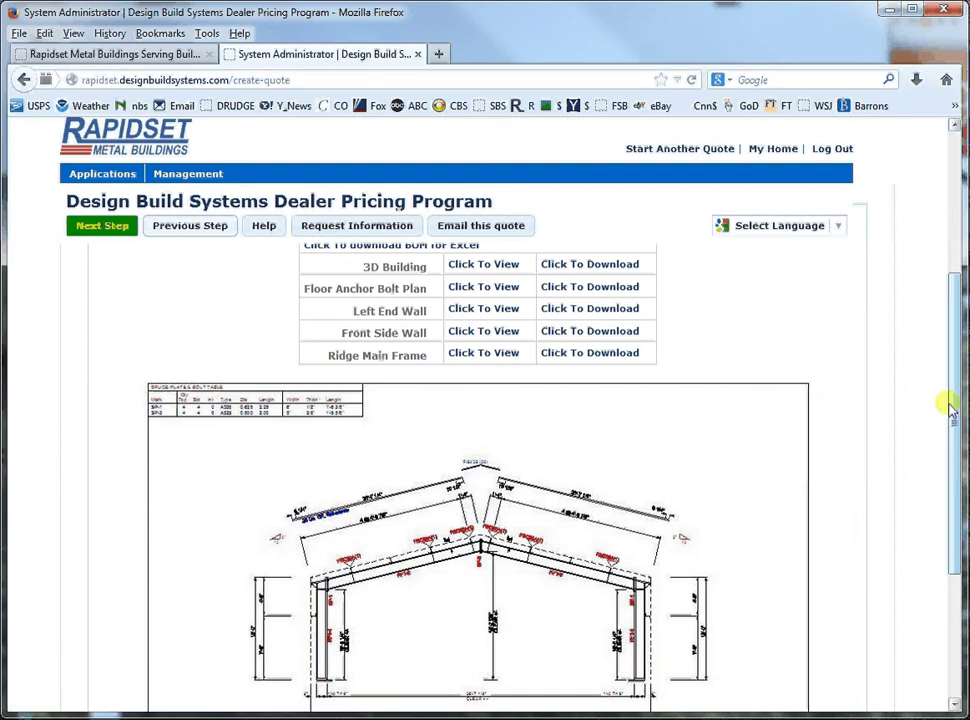
drag(955, 410, 946, 500)
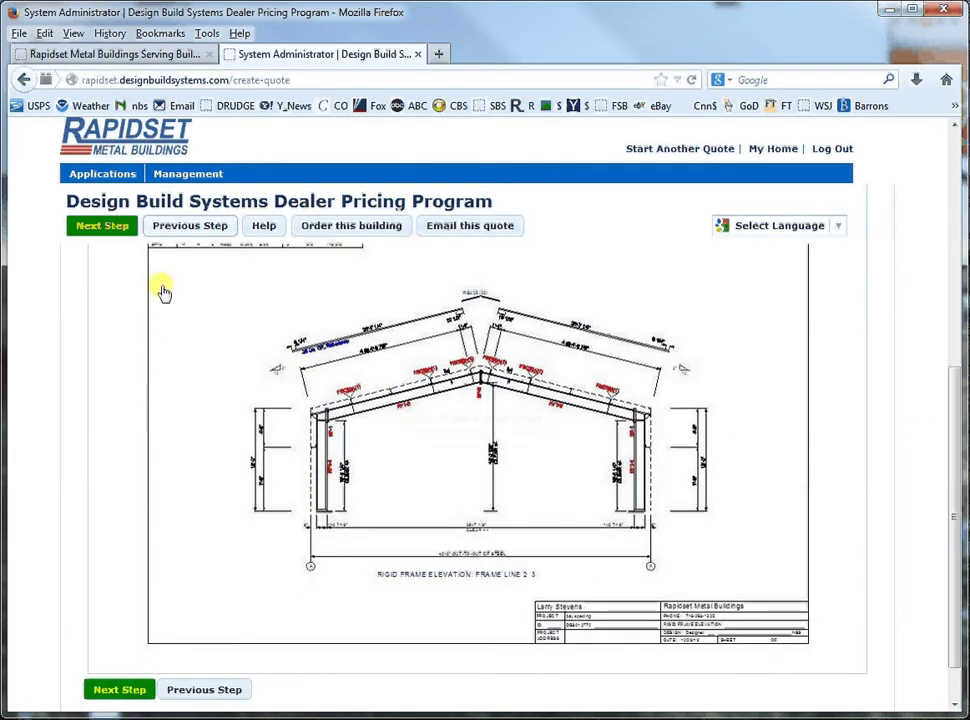
click(95, 230)
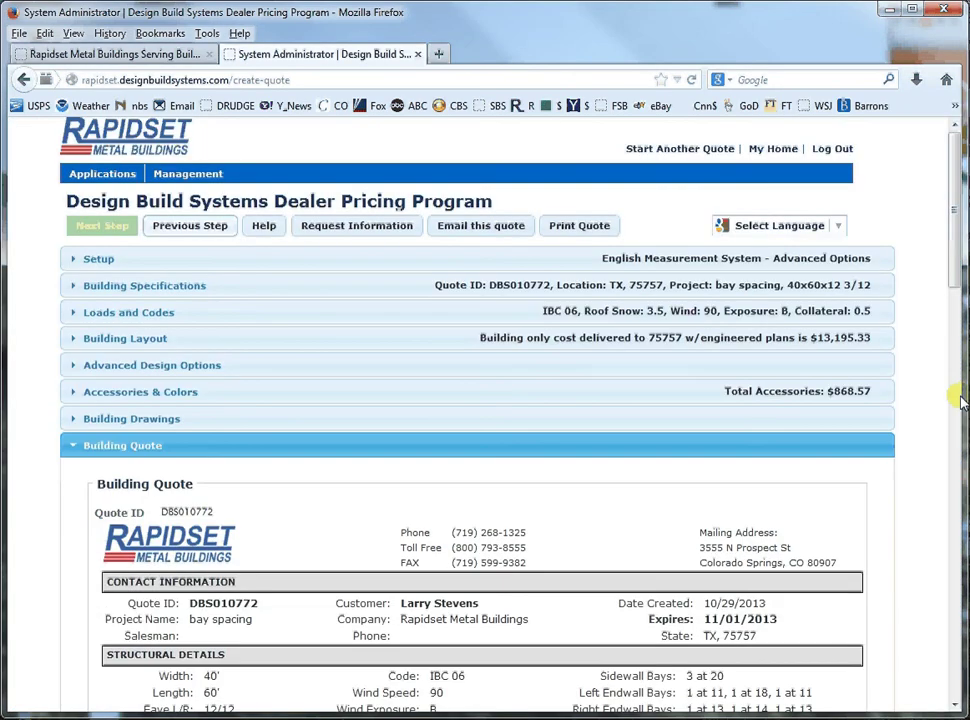
Step: Review the quote's $14,063.90 pricing totals and bring up the printable quote
drag(953, 255, 939, 450)
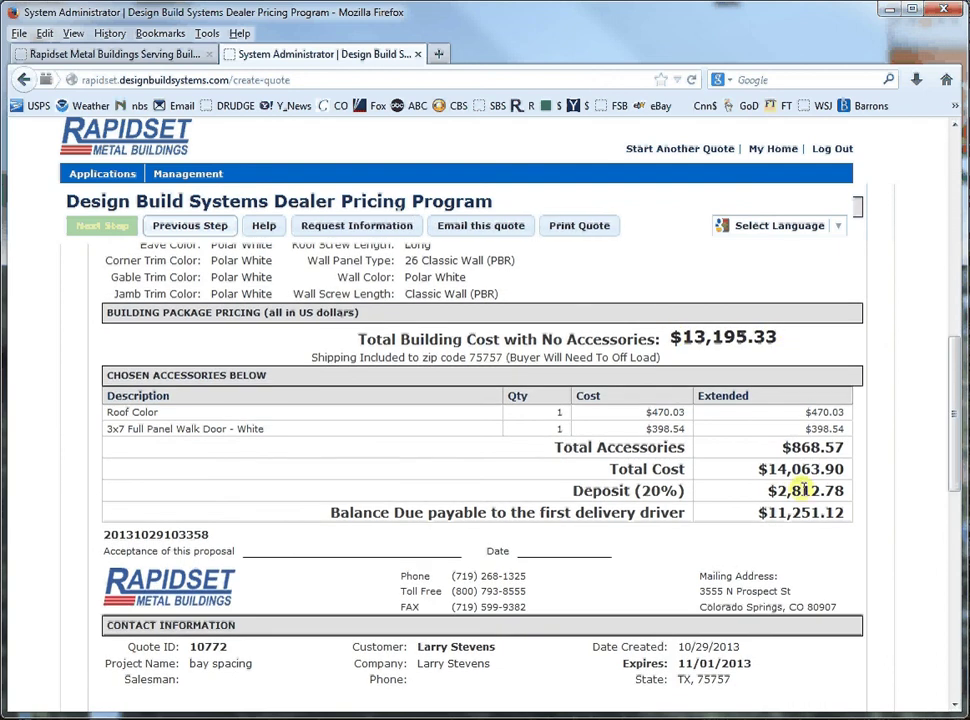
mouse_move(946, 418)
mouse_down()
mouse_move(948, 552)
mouse_move(927, 396)
mouse_up()
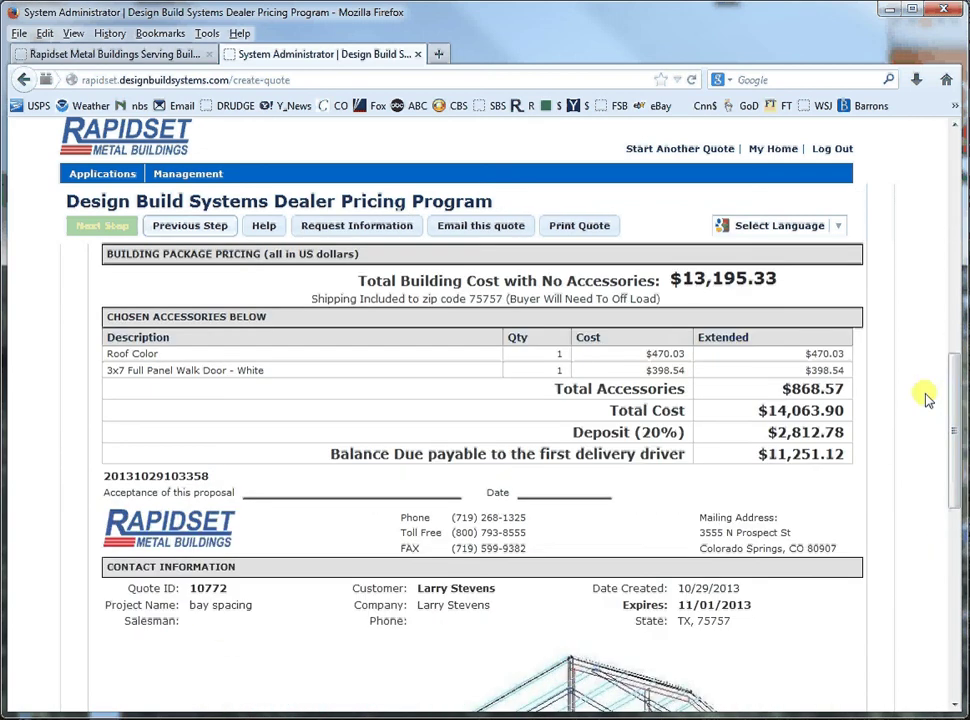
click(574, 228)
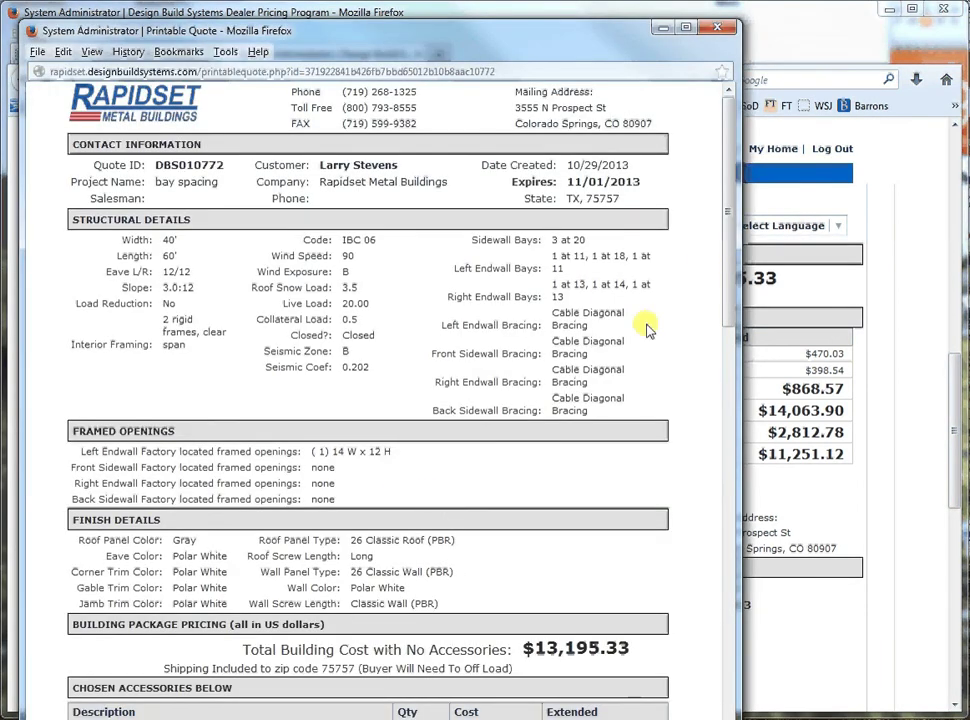
Step: Scroll through the Printable Quote showing the 14 W x 12 H endwall opening and Gray roof
mouse_move(730, 245)
mouse_down()
mouse_move(714, 643)
mouse_move(714, 223)
mouse_up()
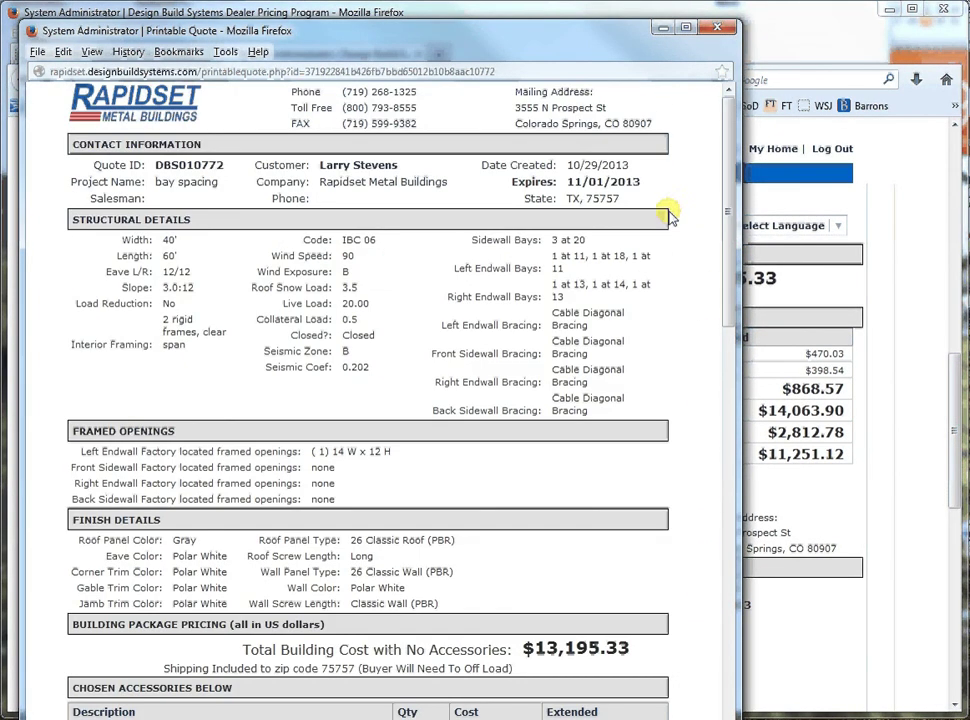